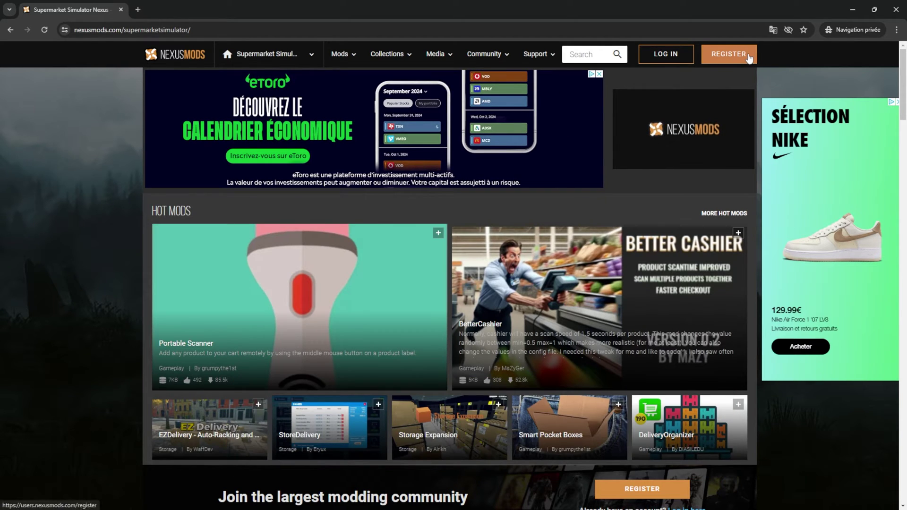
- Start a new Nexus Mods registration with the saved e-mail address and verify it with the emailed 4-digit code
left_click(748, 55)
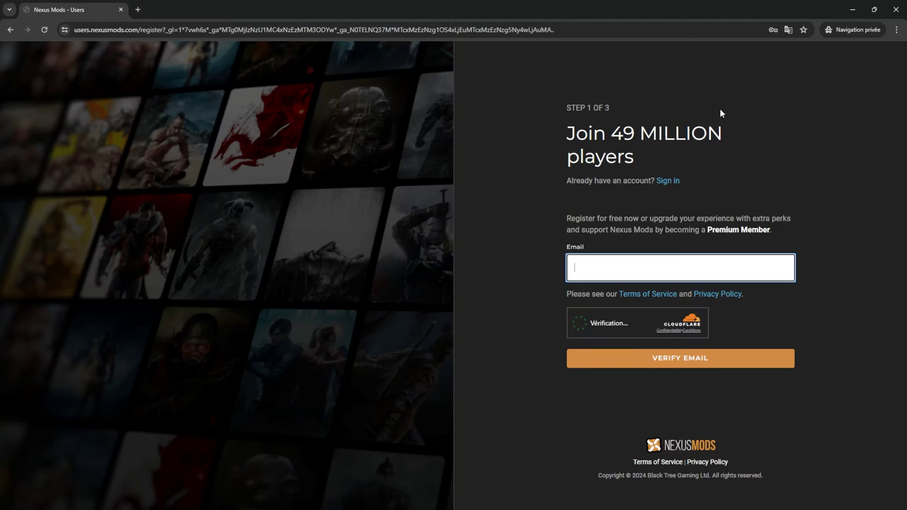
left_click(629, 266)
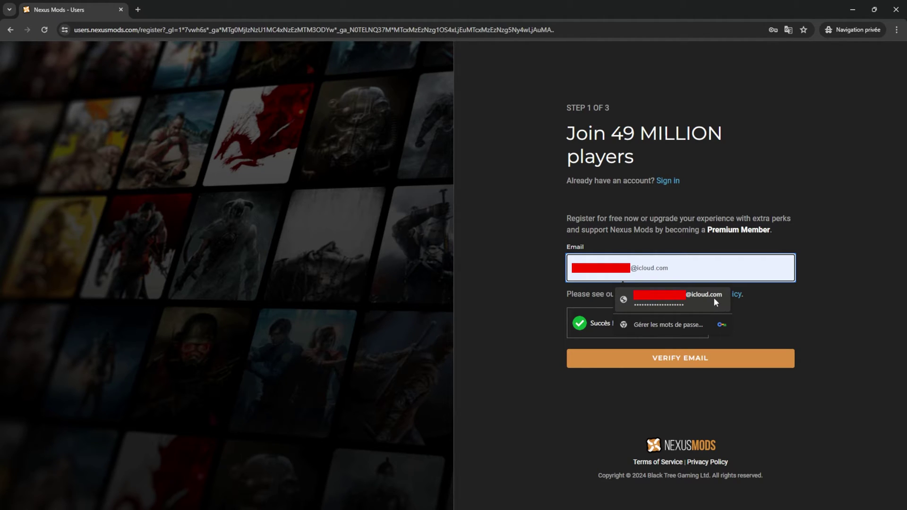
left_click(716, 301)
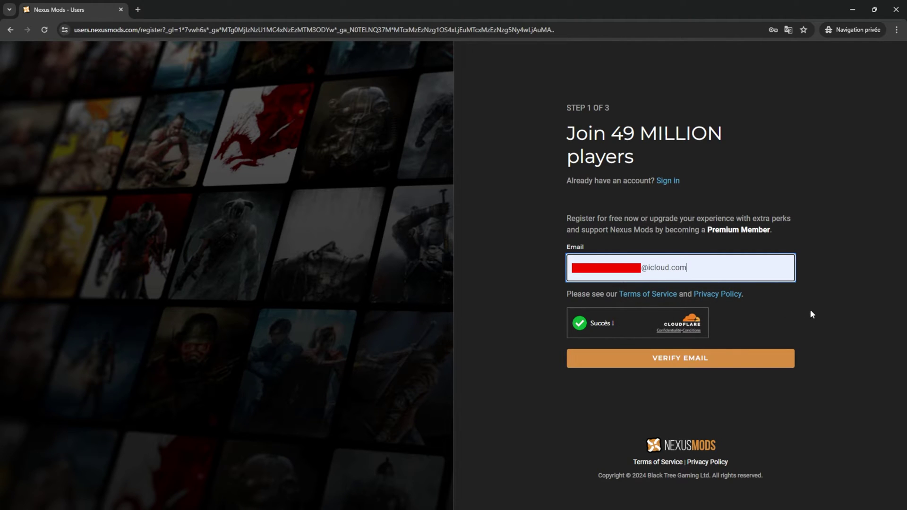
left_click(711, 359)
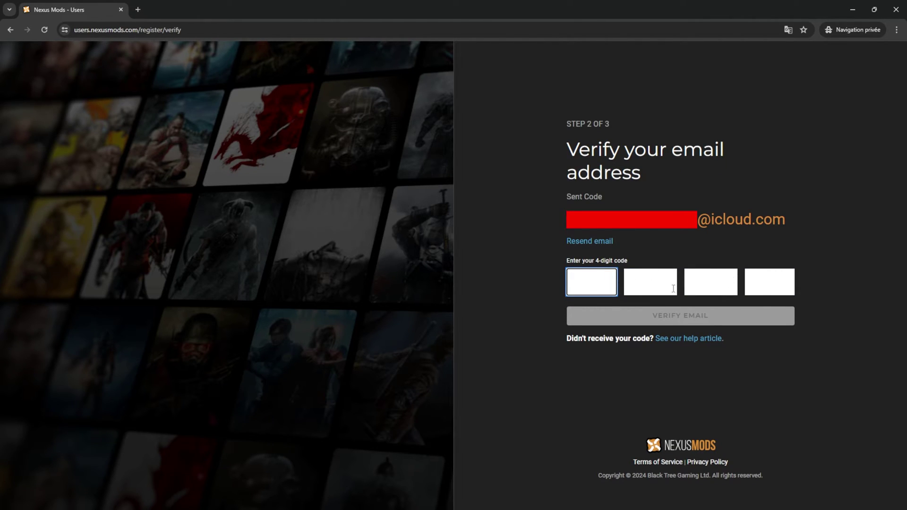
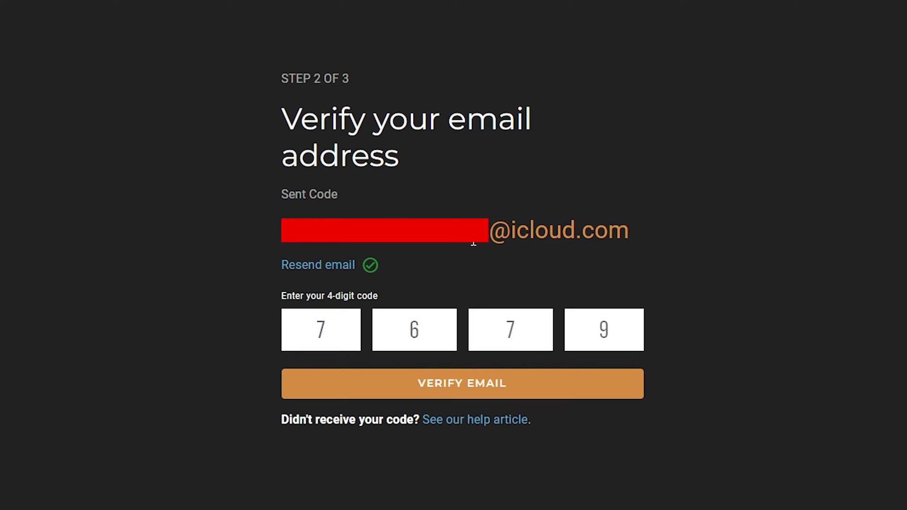
left_click(518, 384)
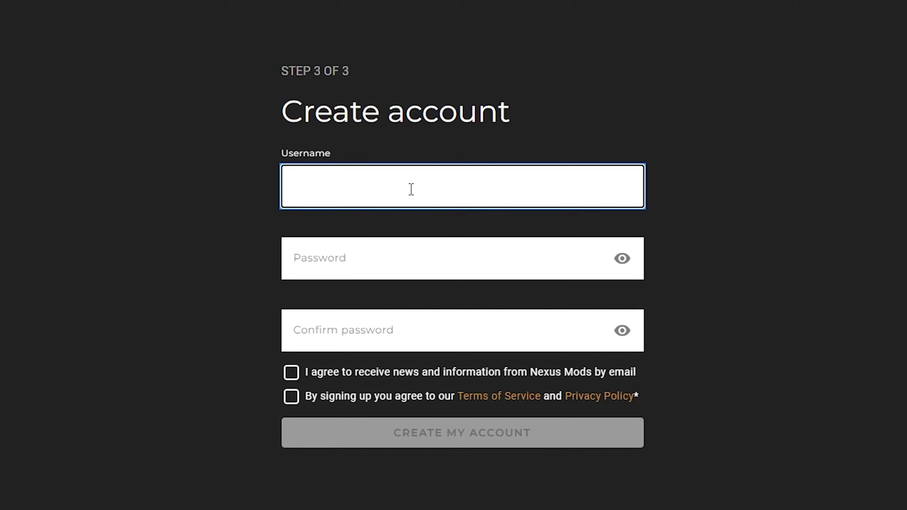
- Enter a username and fill both password fields with the browser's suggested strong password
type("a")
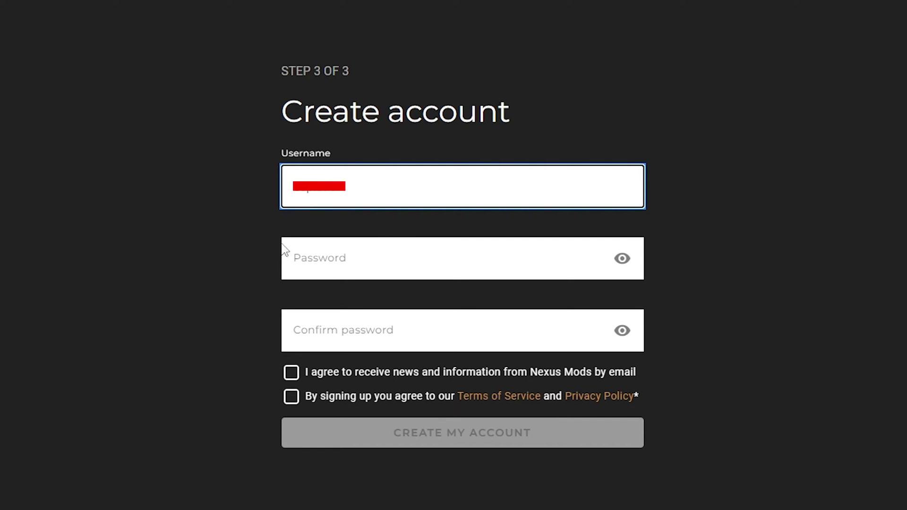
left_click(385, 247)
left_click(590, 310)
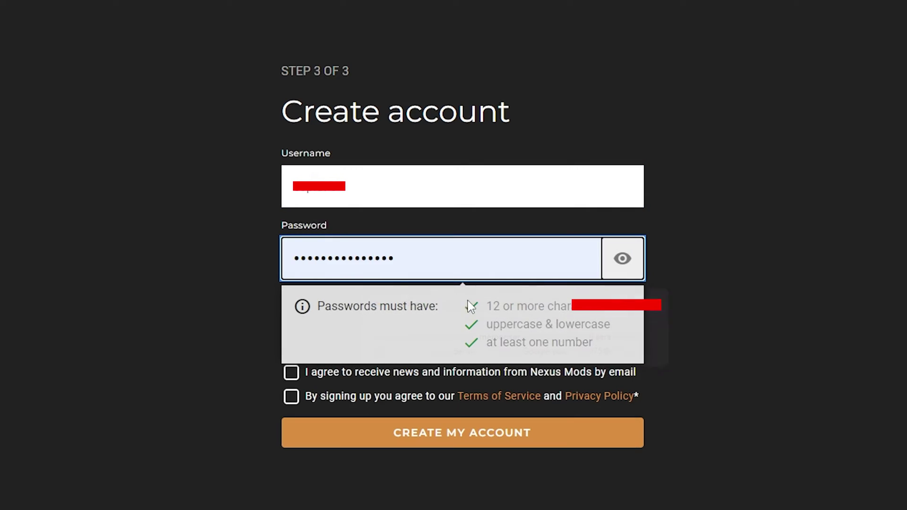
left_click(752, 311)
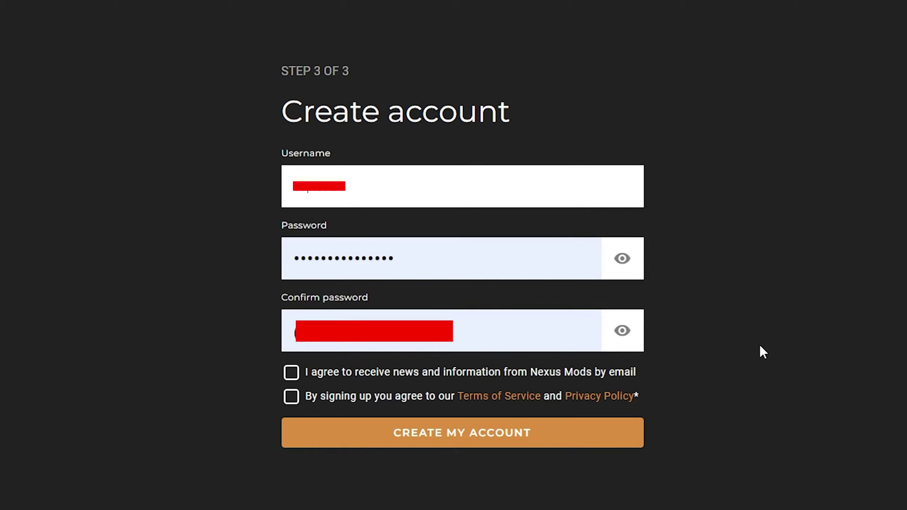
double_click(472, 314)
left_click(768, 343)
- Accept the Terms of Service and Privacy Policy, check the confirmation password, and create the account
left_click(413, 398)
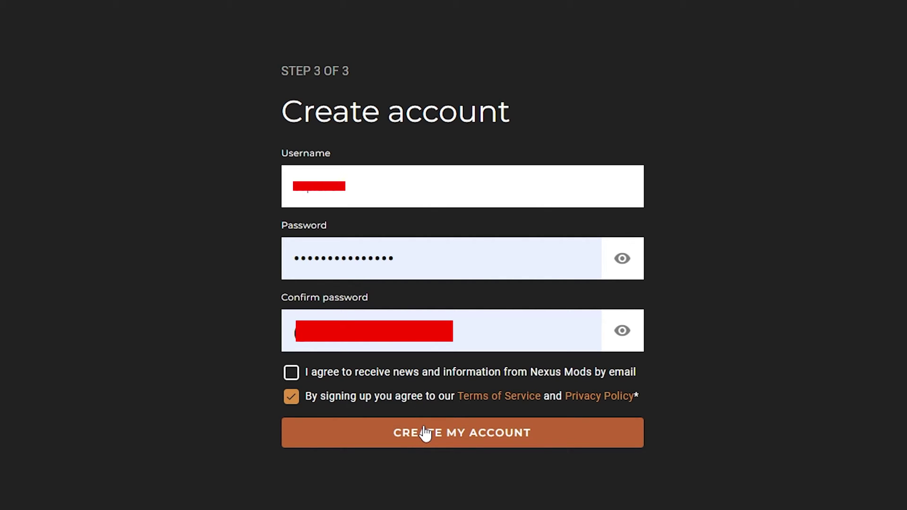
left_click(622, 331)
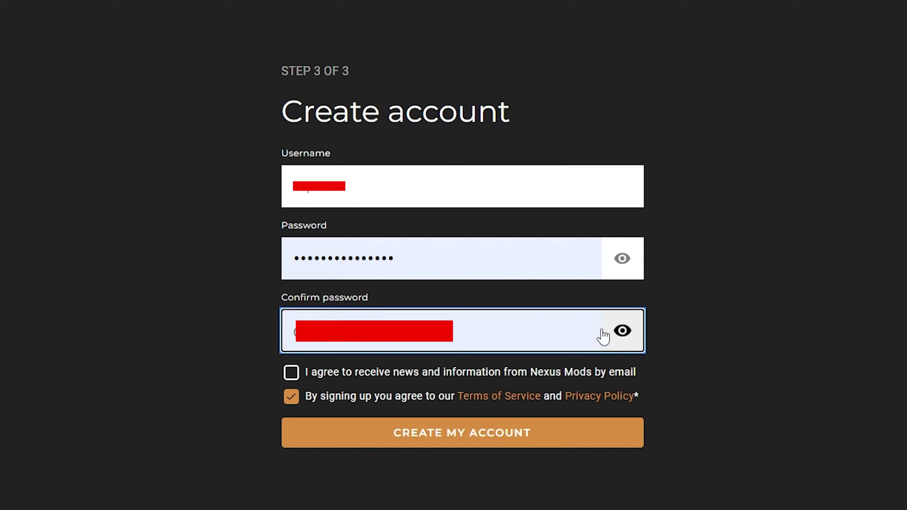
left_click(513, 441)
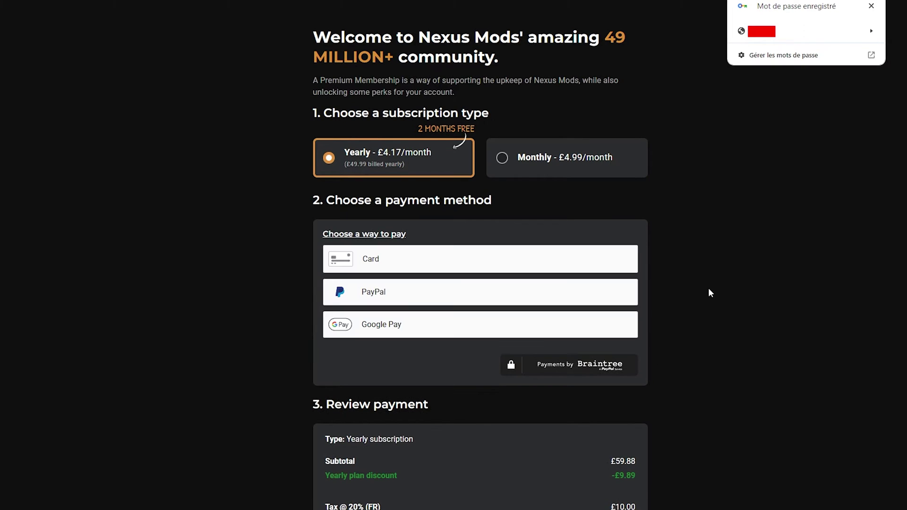
- Dismiss the saved-password notice and decline Premium to stay on the free Basic membership
scroll(323, 256, "down", 1)
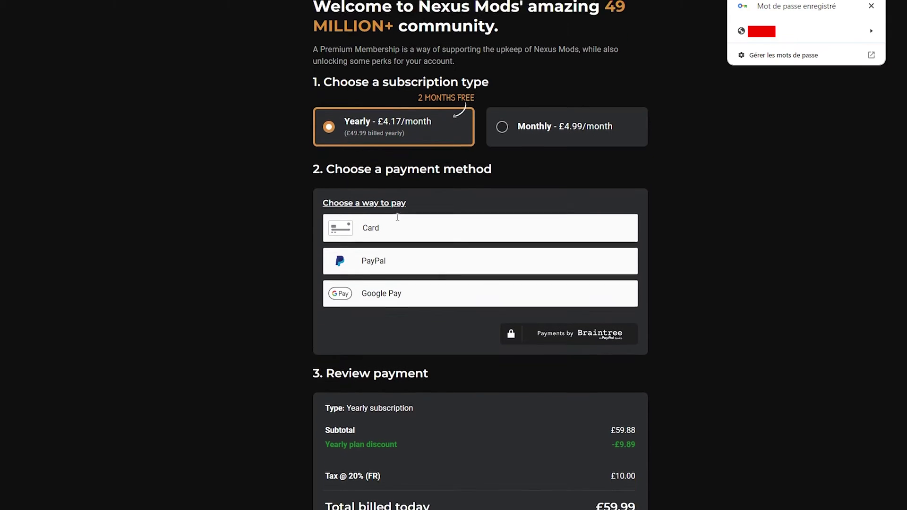
scroll(316, 326, "down", 2)
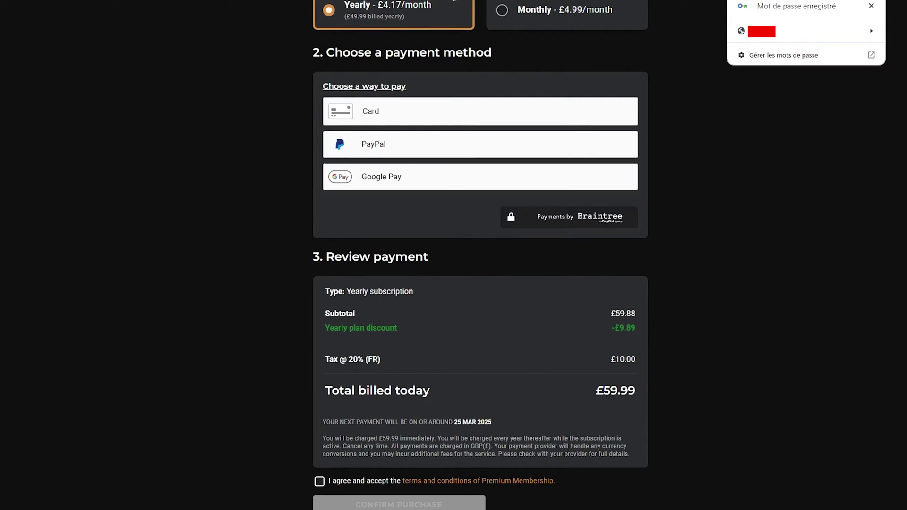
scroll(454, 2, "down", 1)
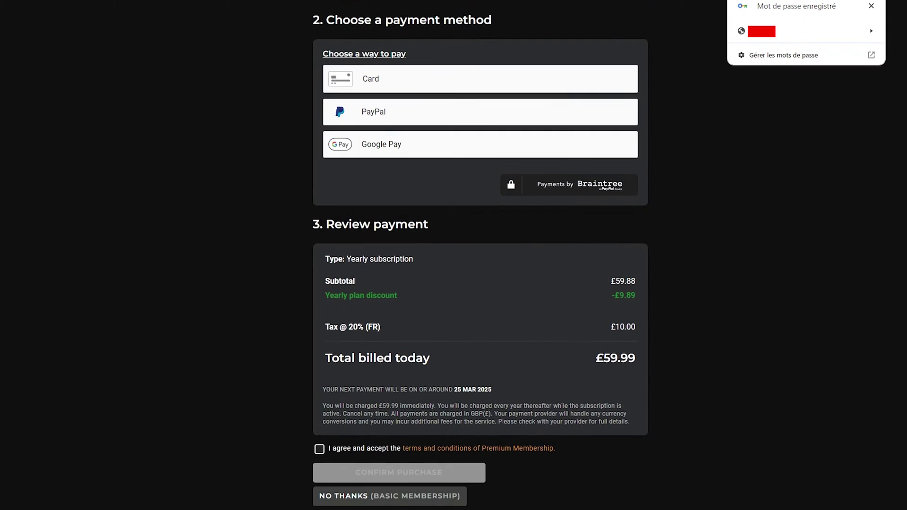
left_click(872, 7)
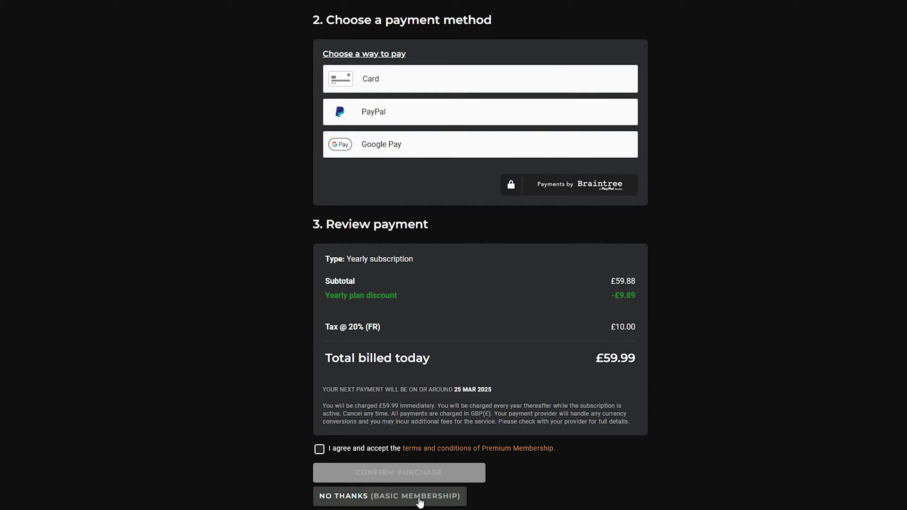
left_click(354, 453)
left_click(460, 503)
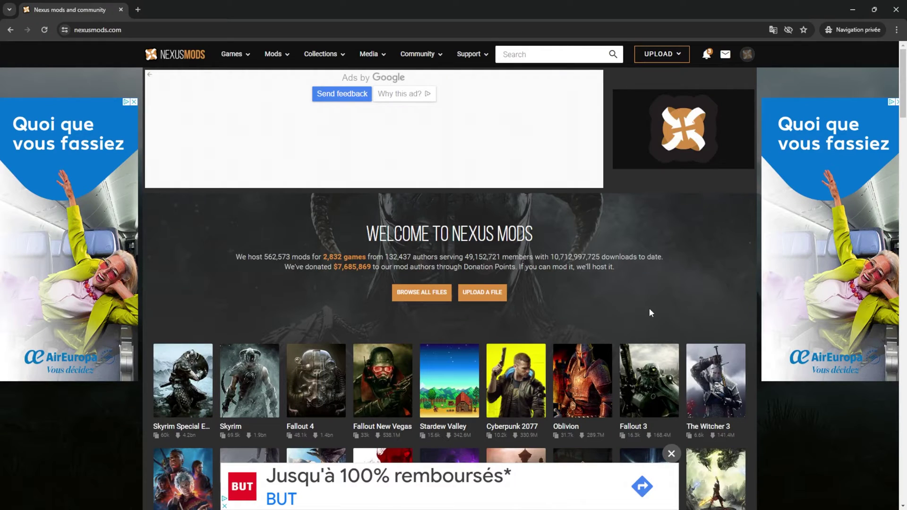
- Search 'supermarket' and open Tobey's BepInEx x MelonLoader Pack mod page
left_click(548, 55)
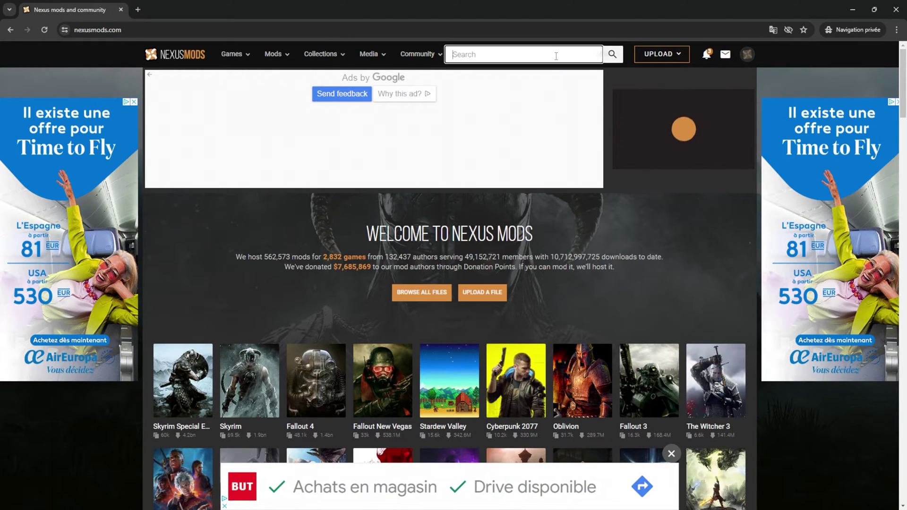
type("sup")
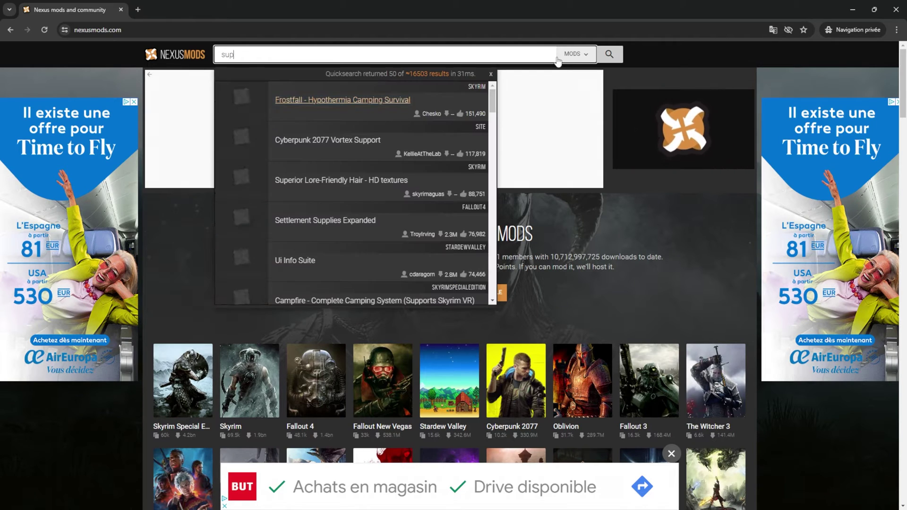
type("ermarket")
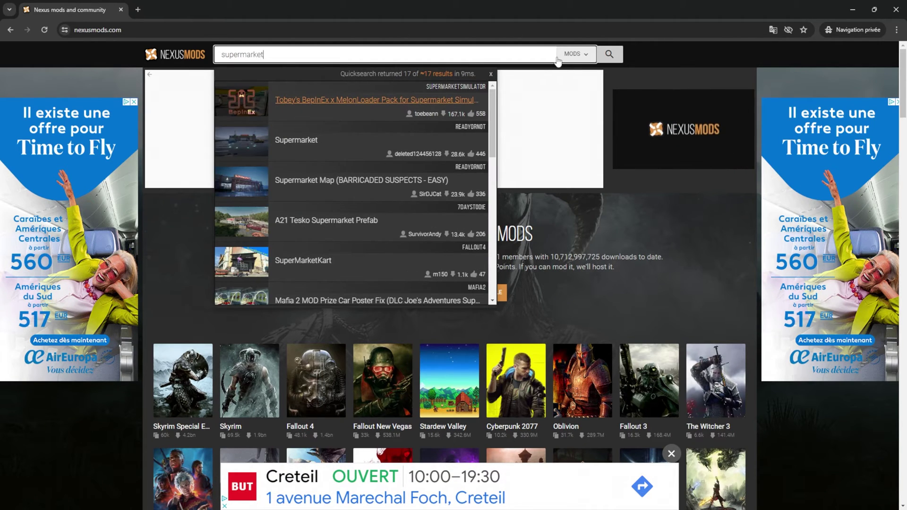
left_click(354, 104)
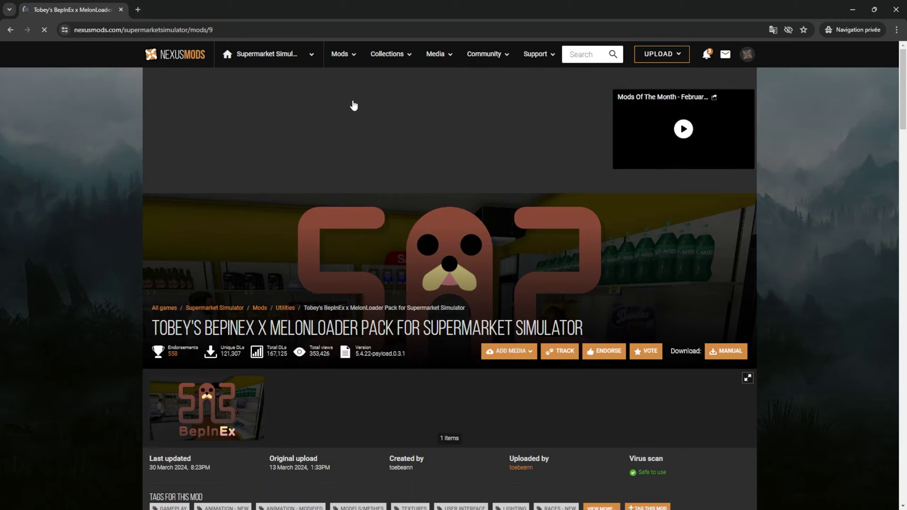
scroll(731, 285, "down", 3)
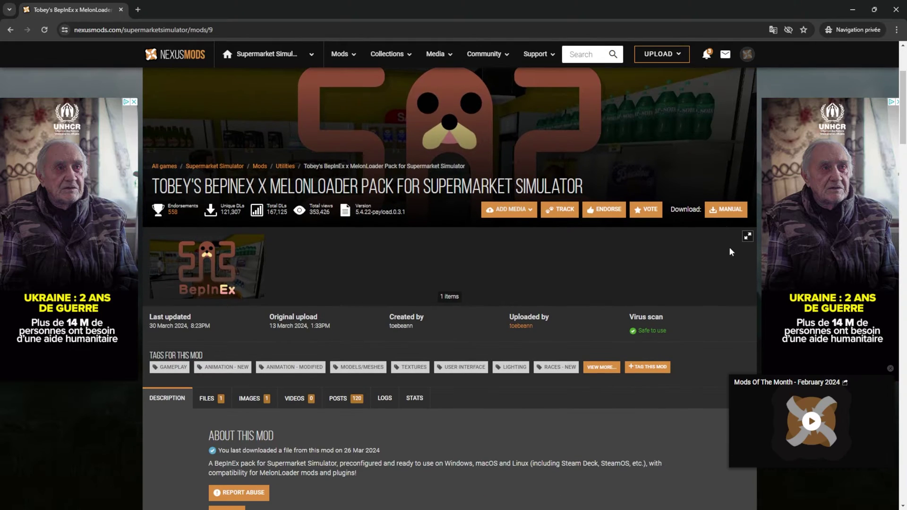
- Slow-download the pack's manual file and show the downloaded zip in its folder
left_click(731, 214)
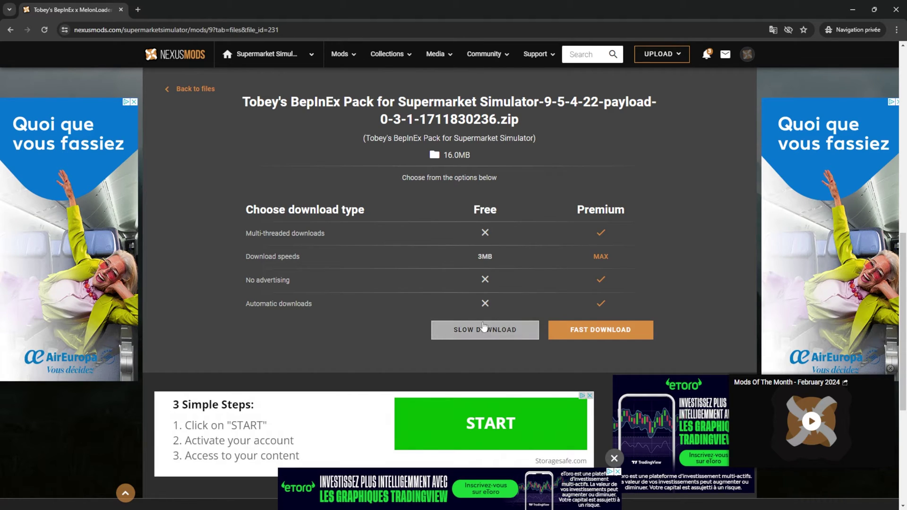
left_click(485, 326)
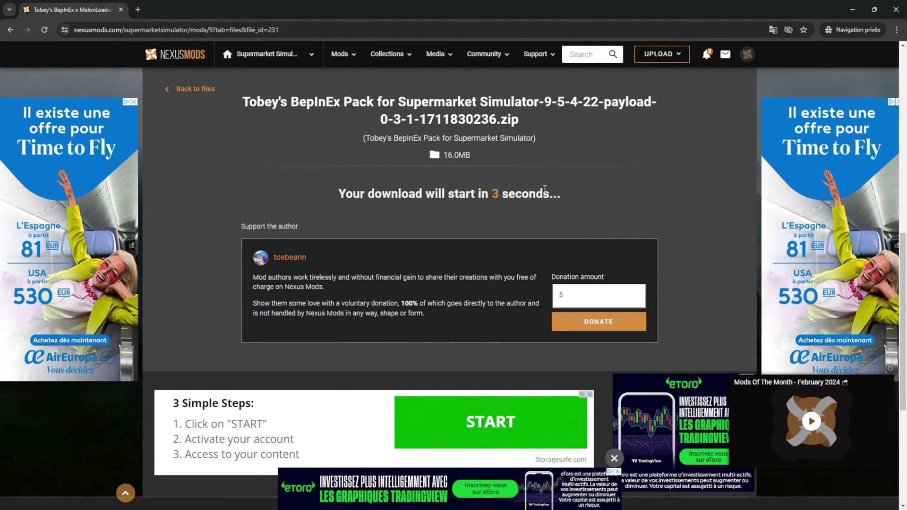
left_click_drag(548, 193, 343, 193)
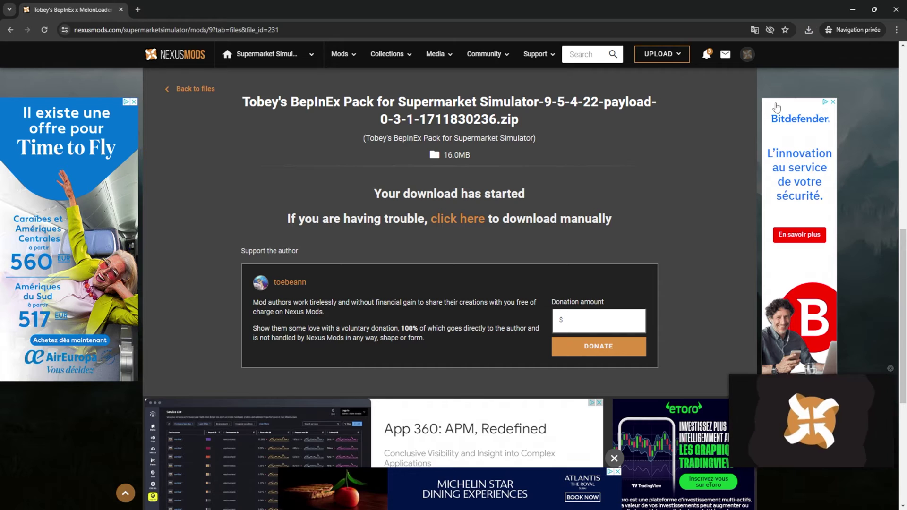
left_click(809, 31)
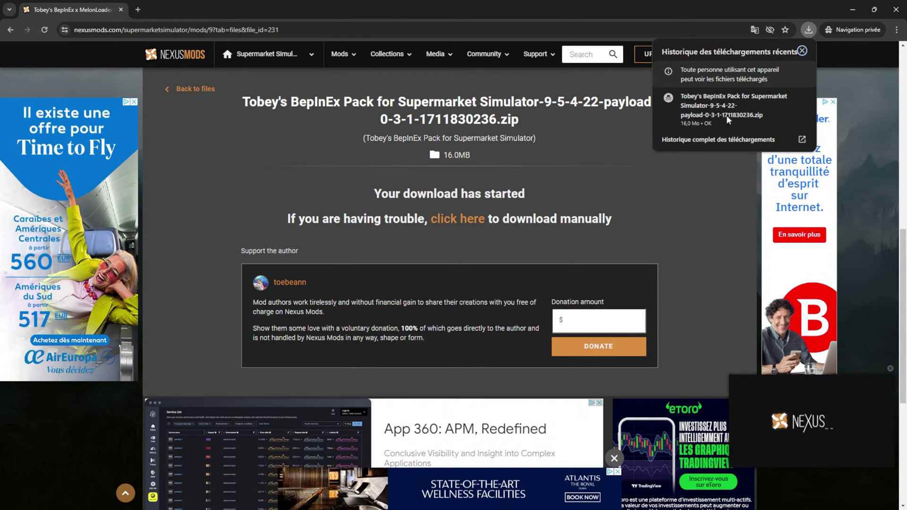
left_click(784, 99)
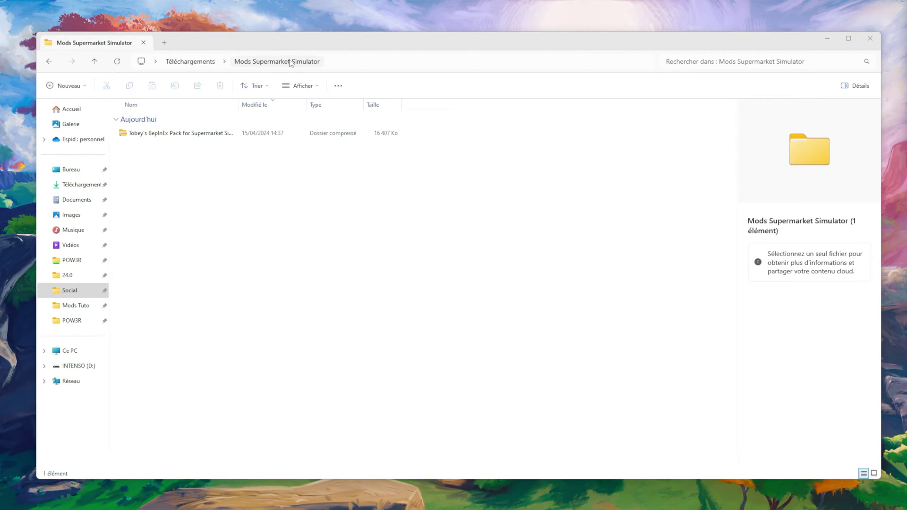
- Extract all of Tobey's BepInEx Pack zip and open the extracted folder with its seven items
right_click(218, 133)
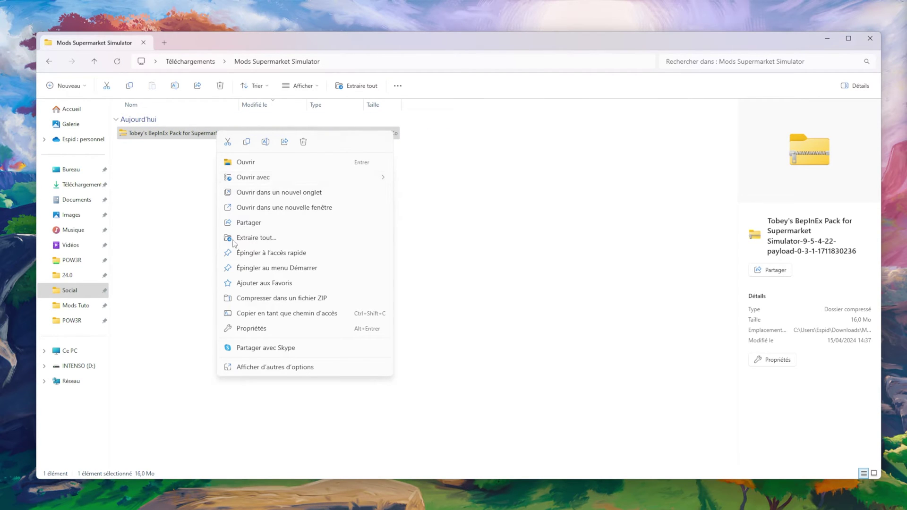
left_click(262, 238)
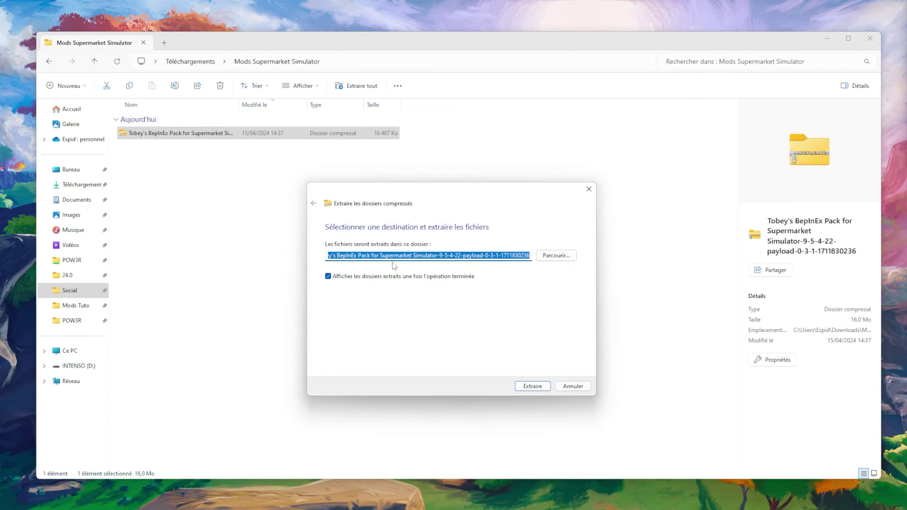
left_click(540, 387)
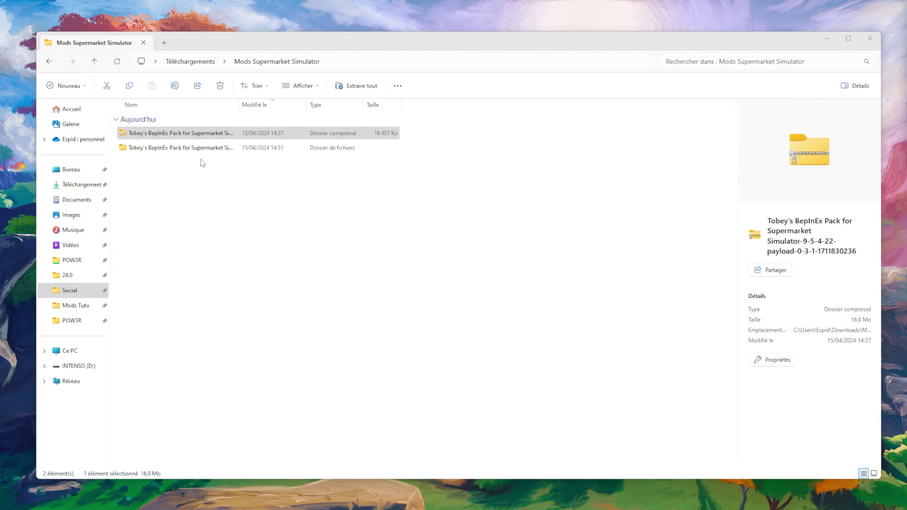
double_click(203, 150)
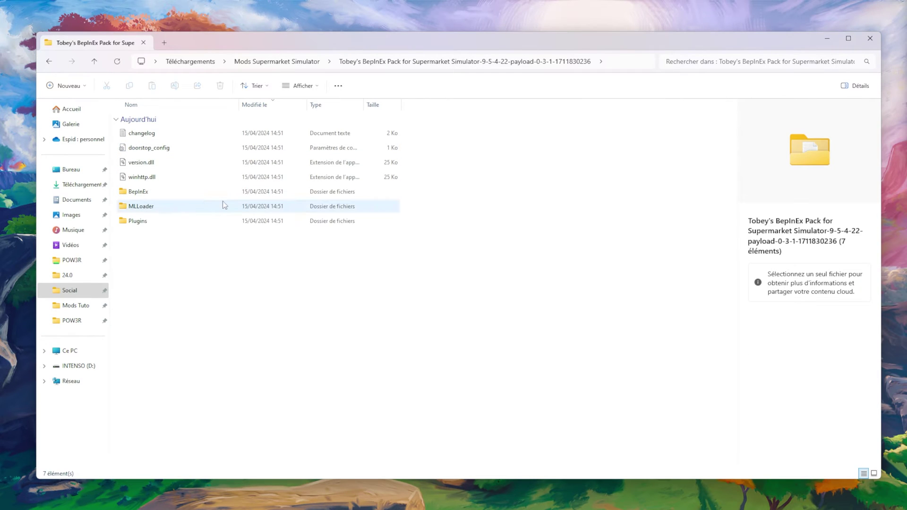
left_click_drag(271, 310, 131, 112)
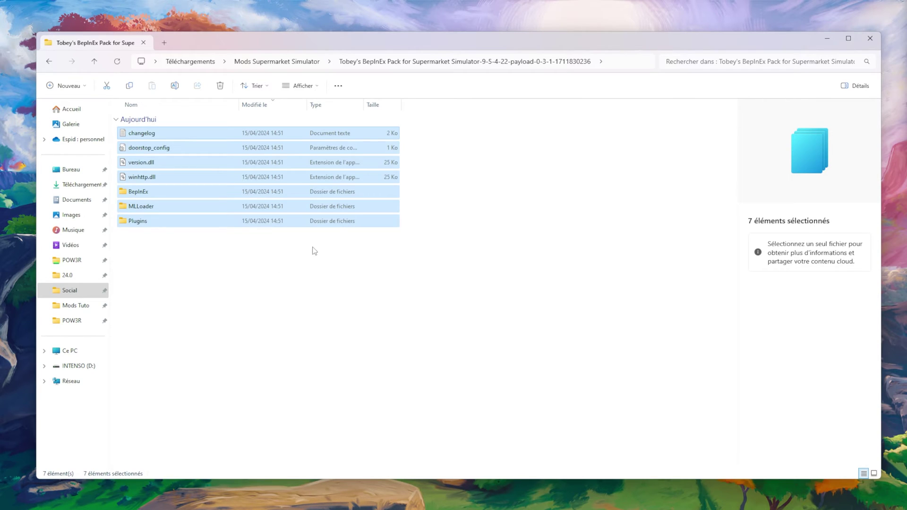
left_click(615, 265)
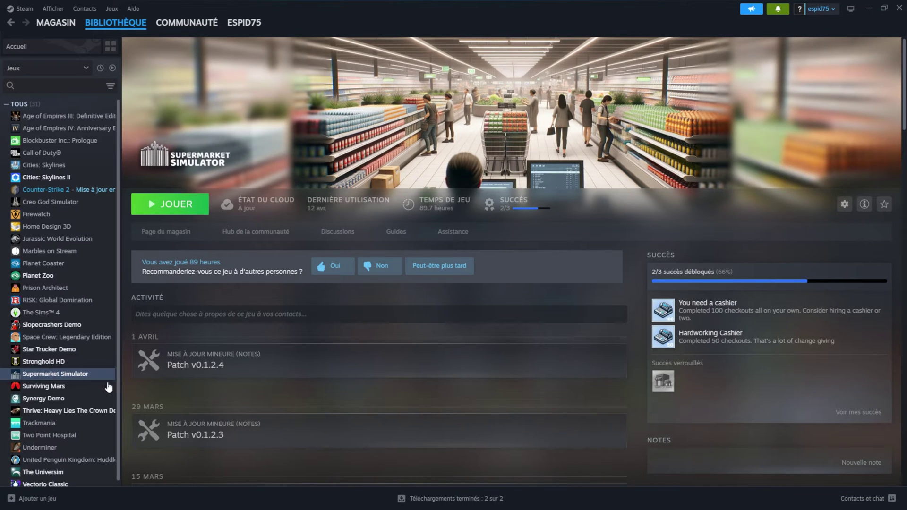
- Open Supermarket Simulator's local install folder from the Steam library (Gérer > Parcourir les fichiers locaux)
left_click(55, 378)
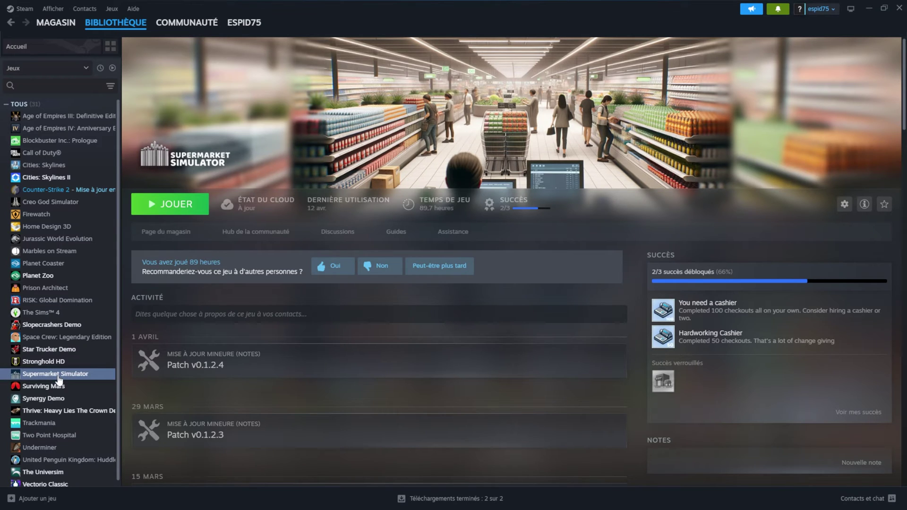
right_click(89, 376)
mouse_move(134, 435)
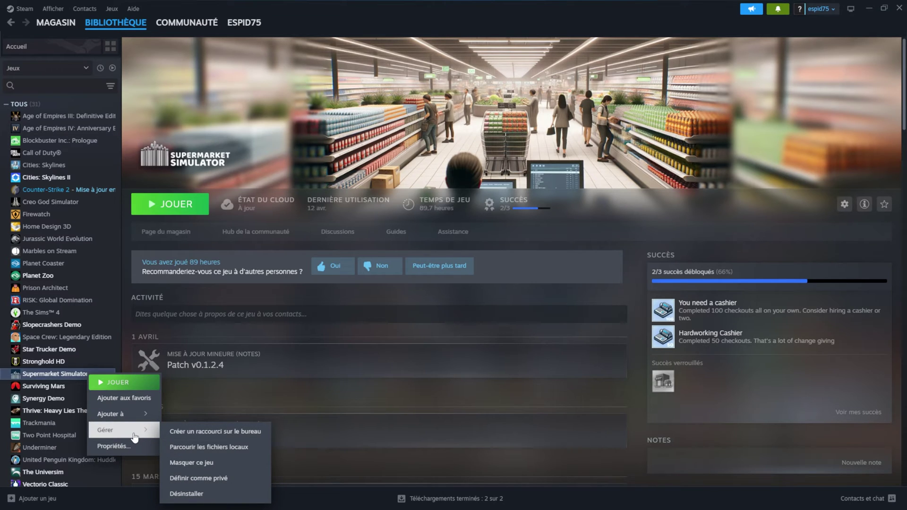
left_click(238, 449)
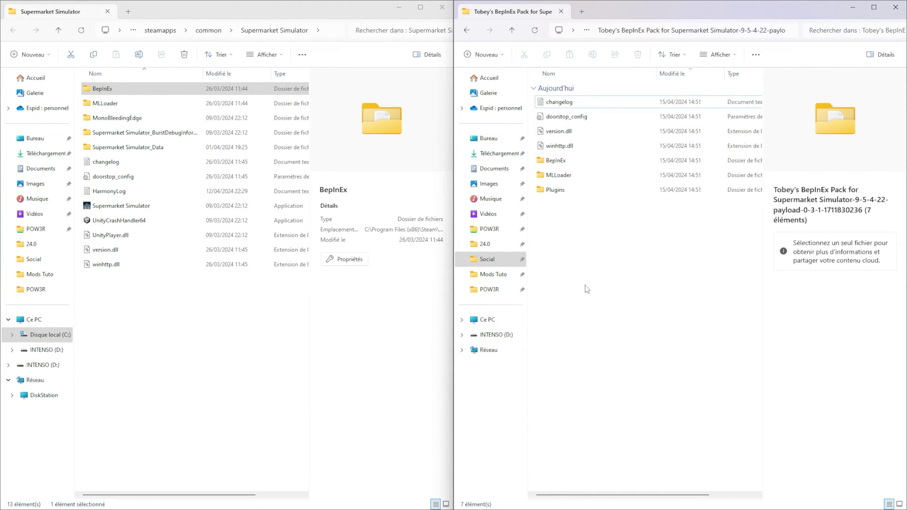
left_click_drag(605, 327, 545, 64)
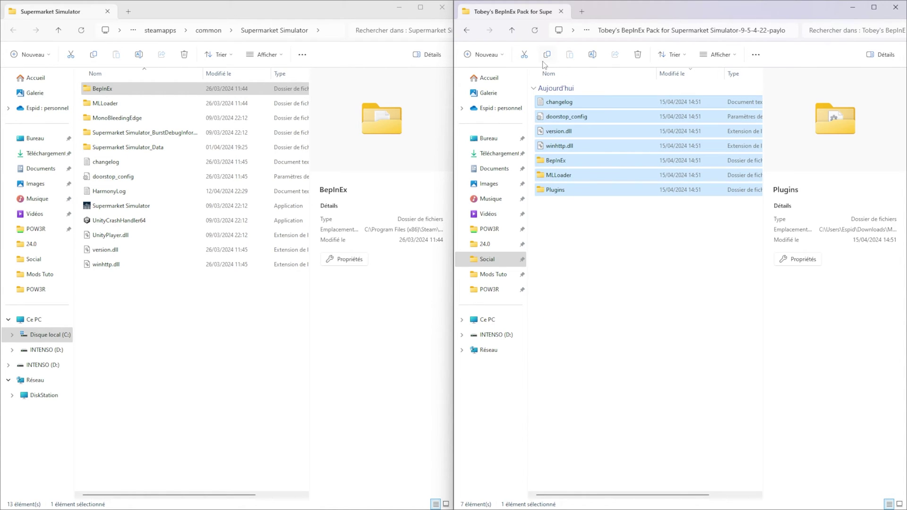
left_click(613, 286)
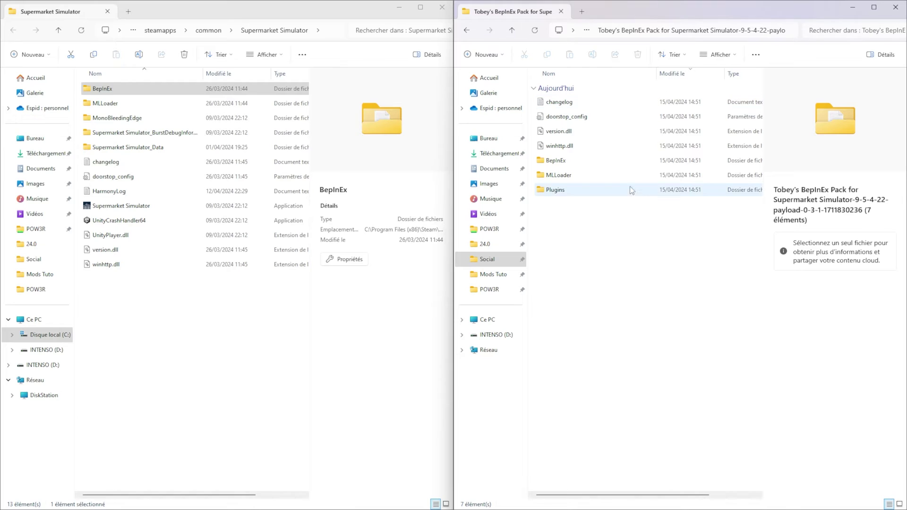
left_click_drag(700, 234, 217, 341)
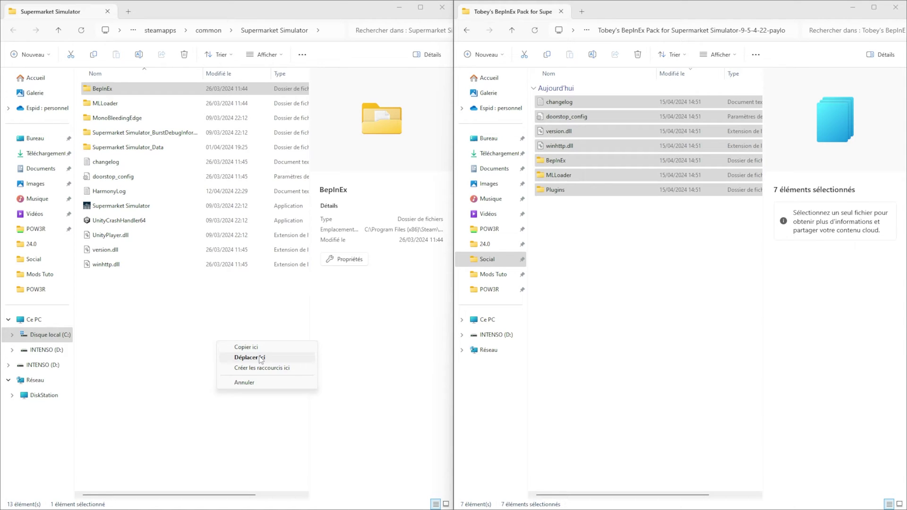
left_click(575, 269)
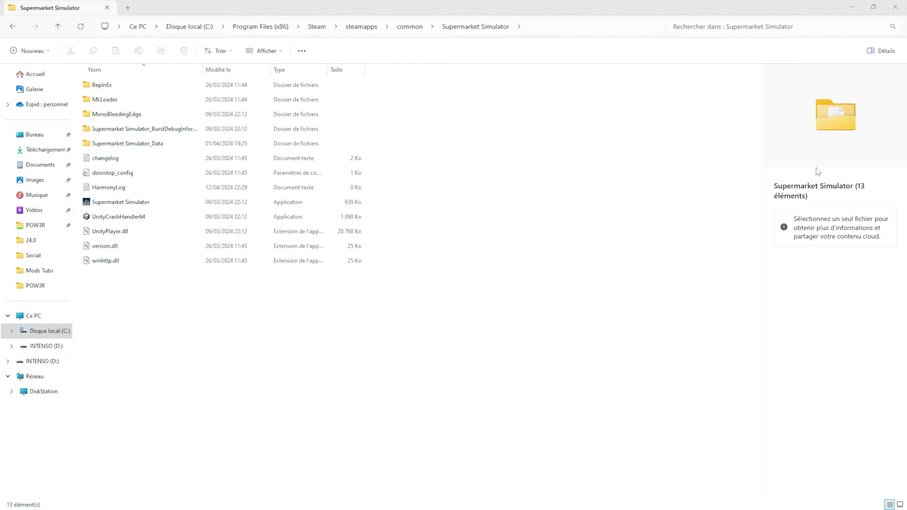
left_click_drag(382, 103, 104, 81)
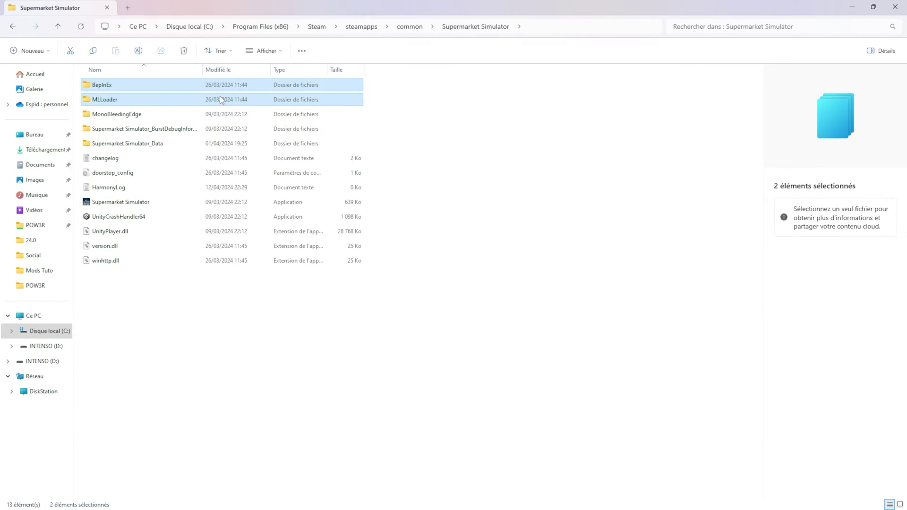
left_click(137, 91)
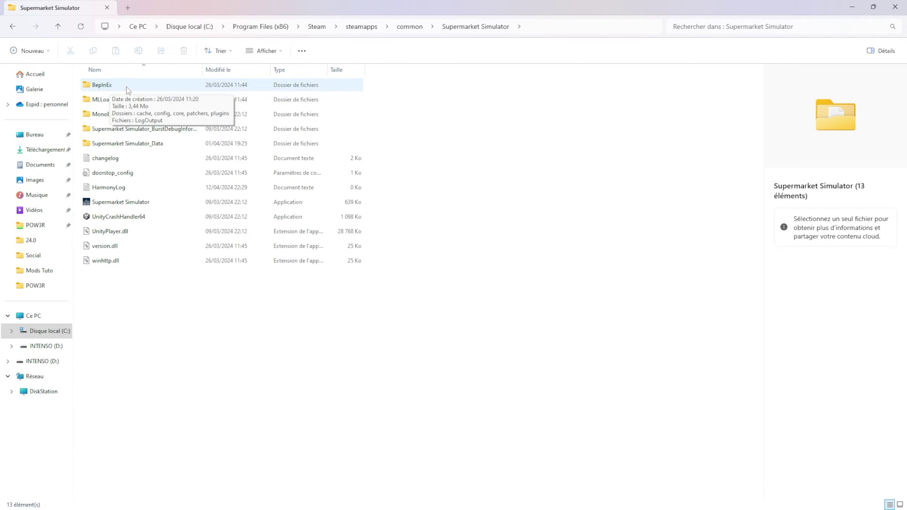
double_click(126, 86)
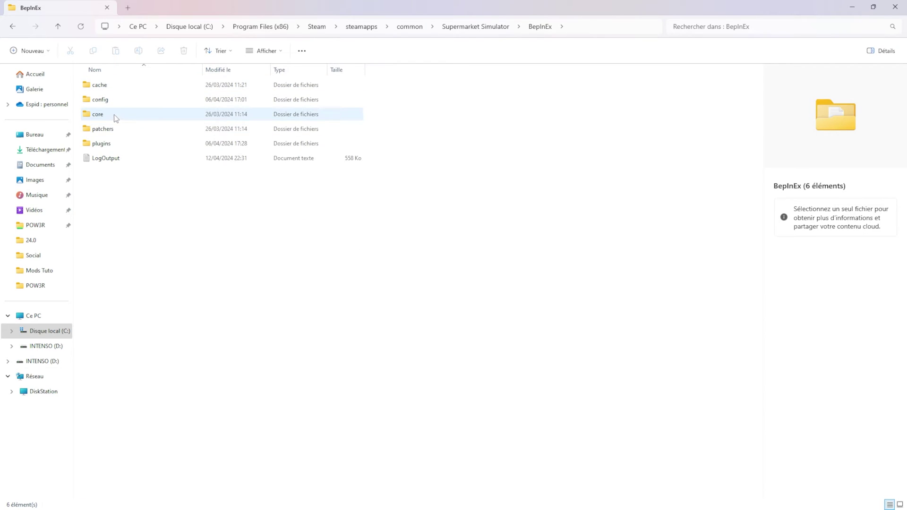
double_click(115, 143)
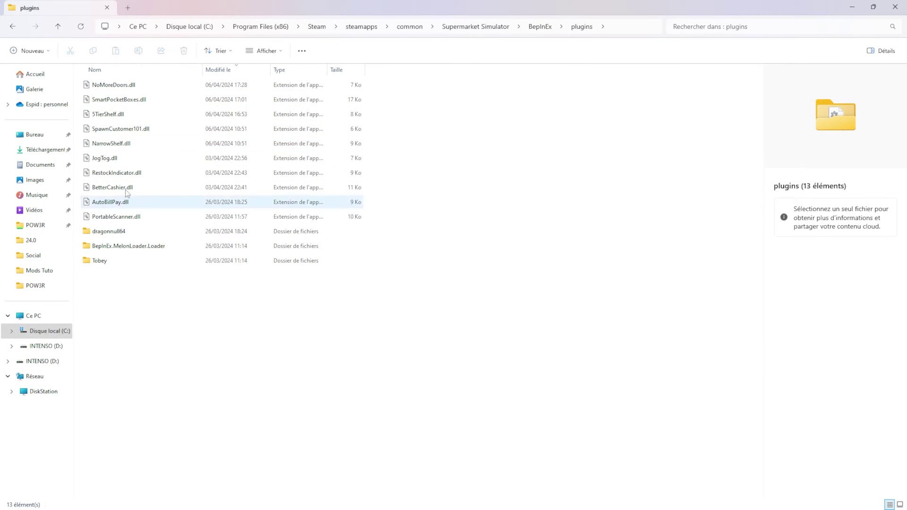
left_click(476, 26)
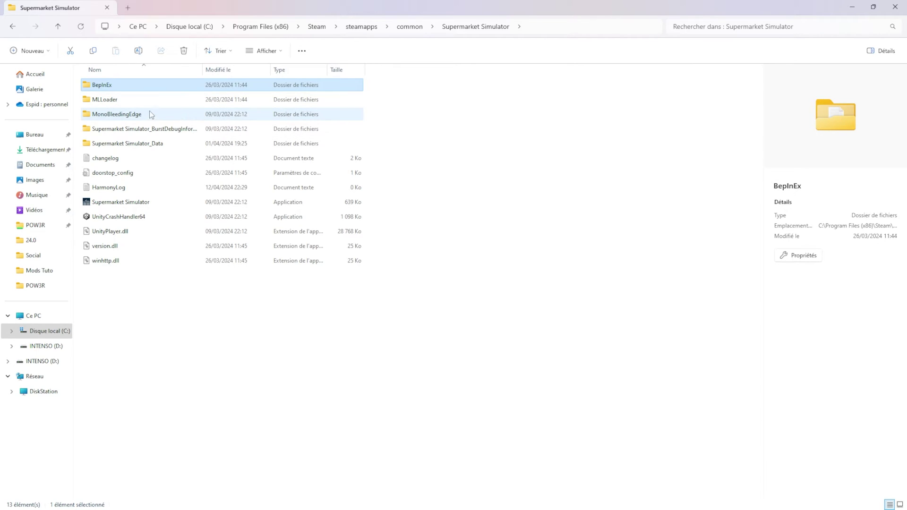
double_click(131, 98)
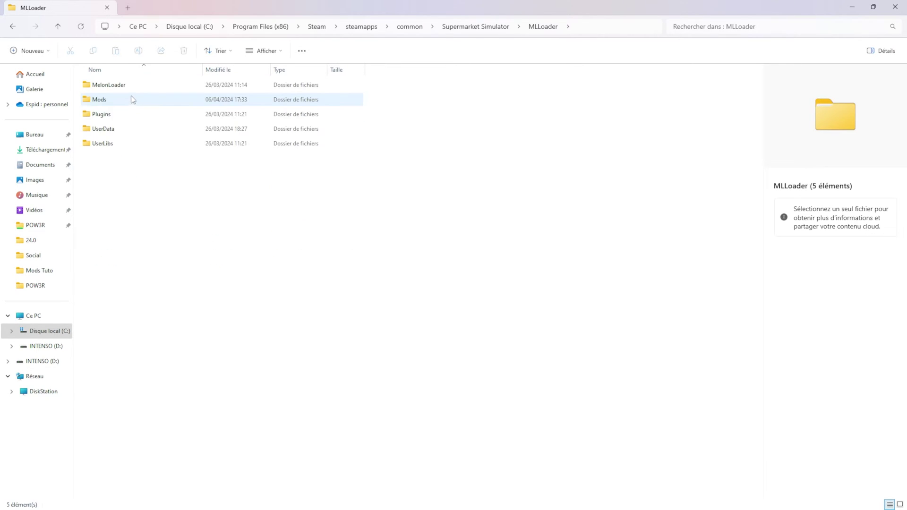
double_click(99, 100)
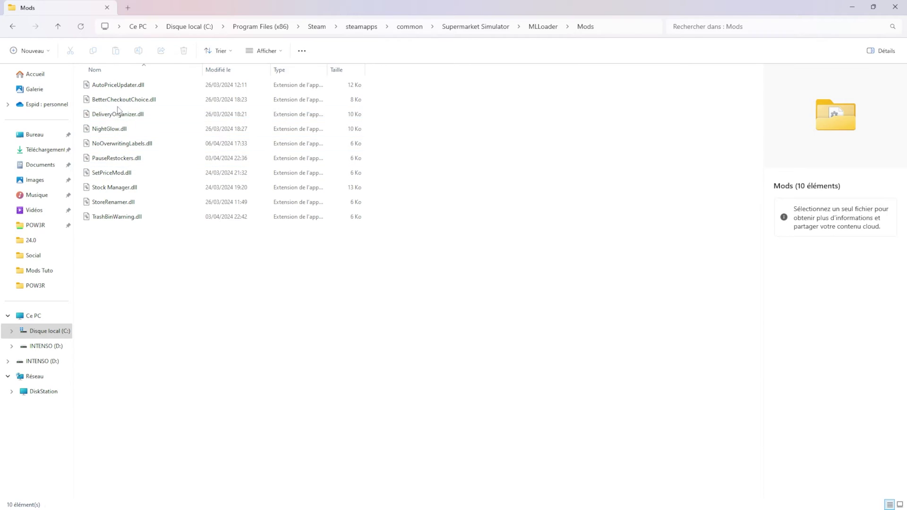
left_click_drag(195, 307, 118, 127)
left_click_drag(218, 316, 124, 87)
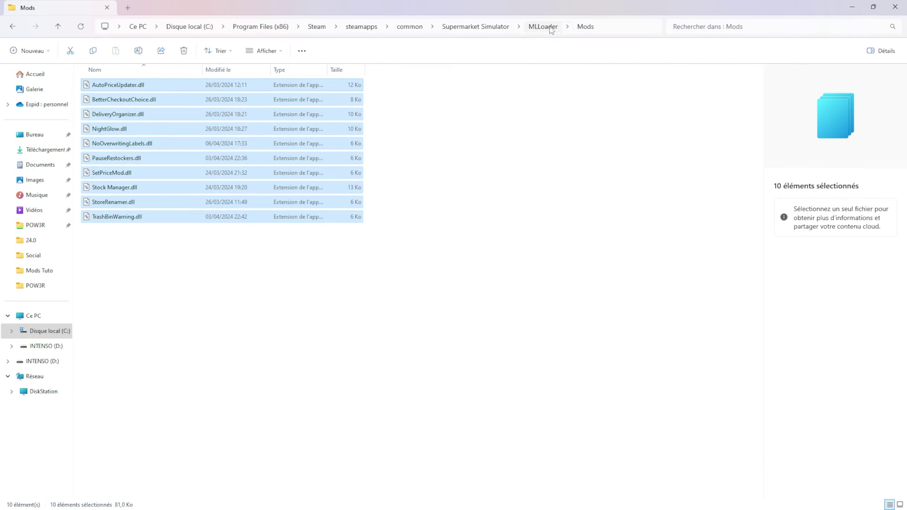
left_click(507, 28)
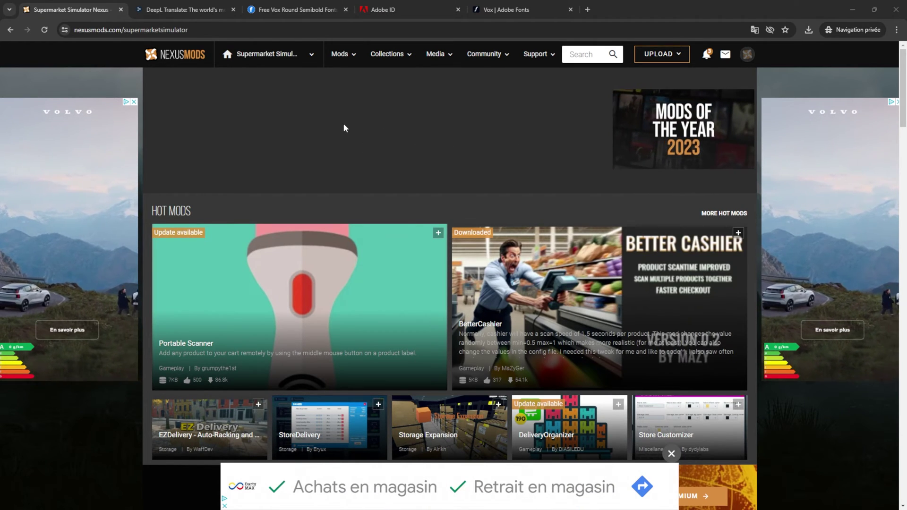
- Scroll down to the More Mods cards and open the NPCsCustomNames mod page
scroll(330, 123, "down", 2)
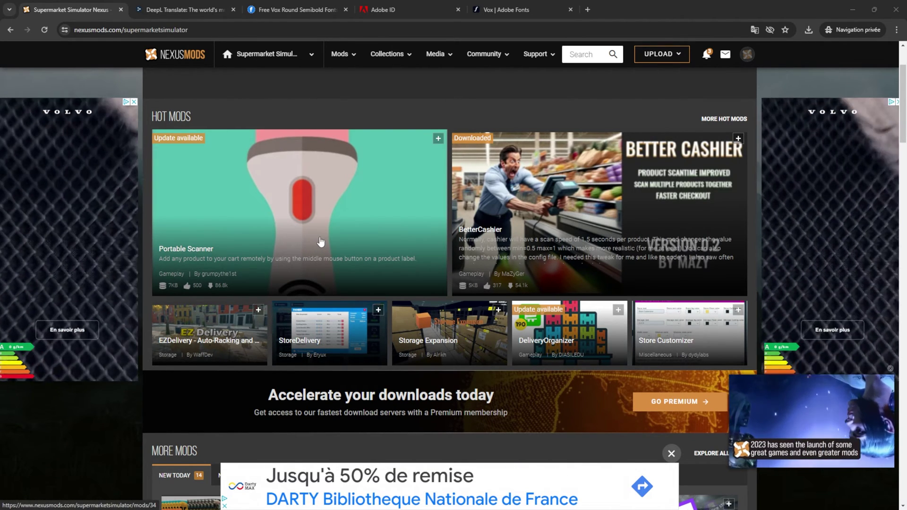
scroll(293, 314, "down", 3)
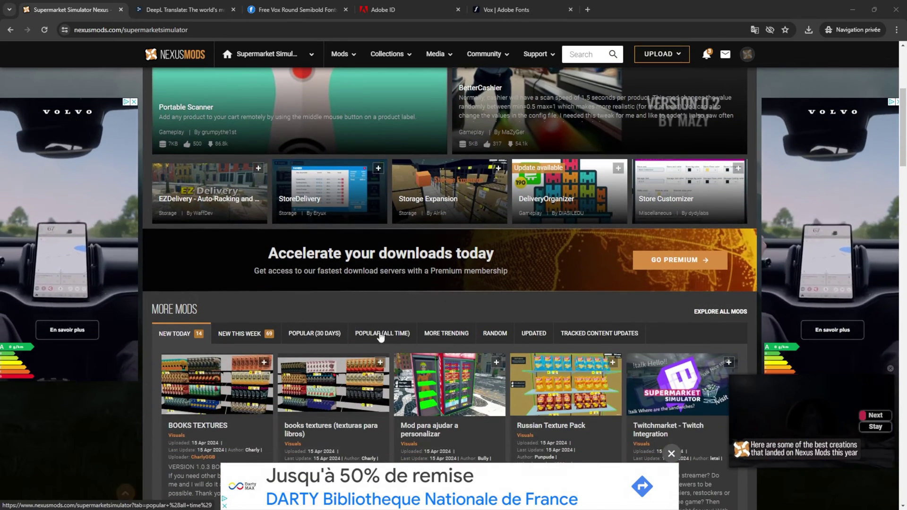
scroll(326, 344, "down", 3)
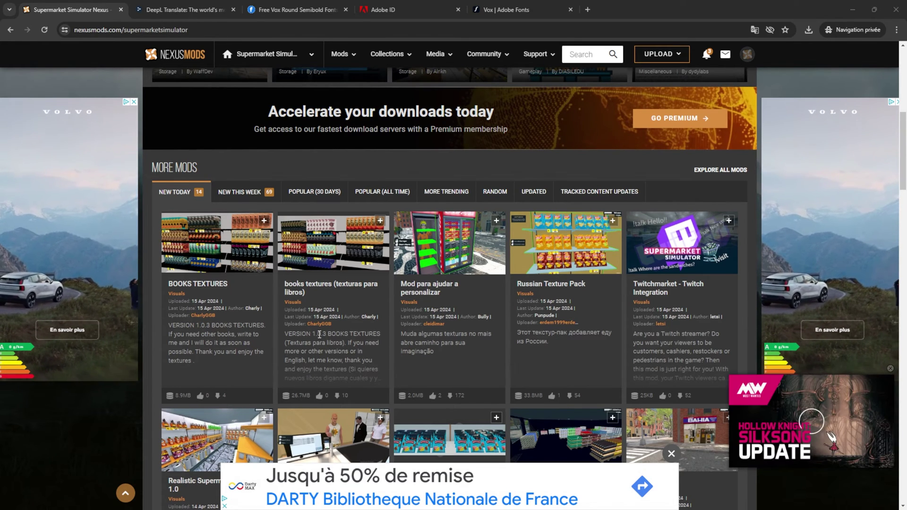
scroll(319, 334, "down", 6)
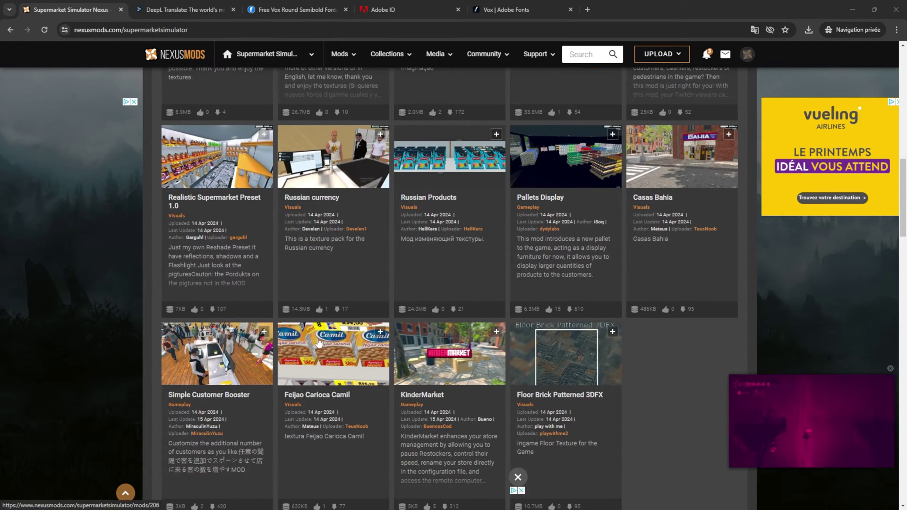
scroll(319, 337, "down", 1)
left_click(342, 382)
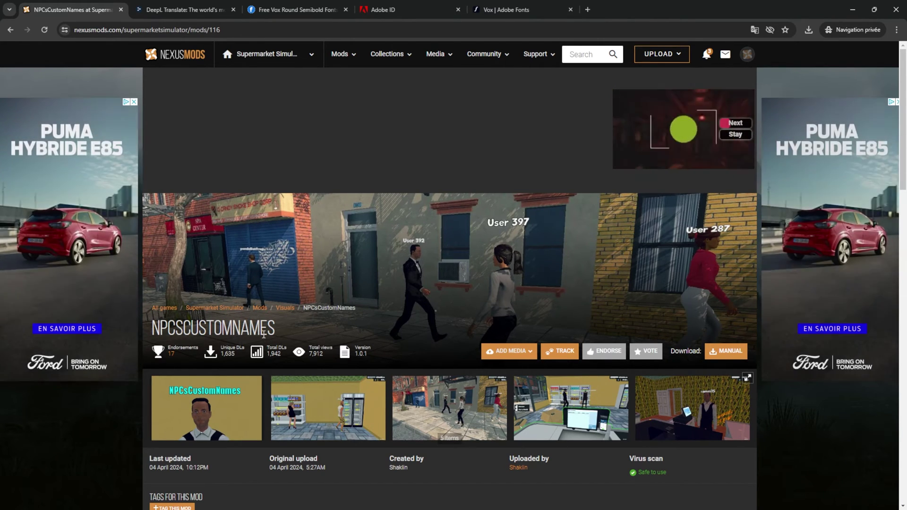
left_click_drag(214, 328, 276, 330)
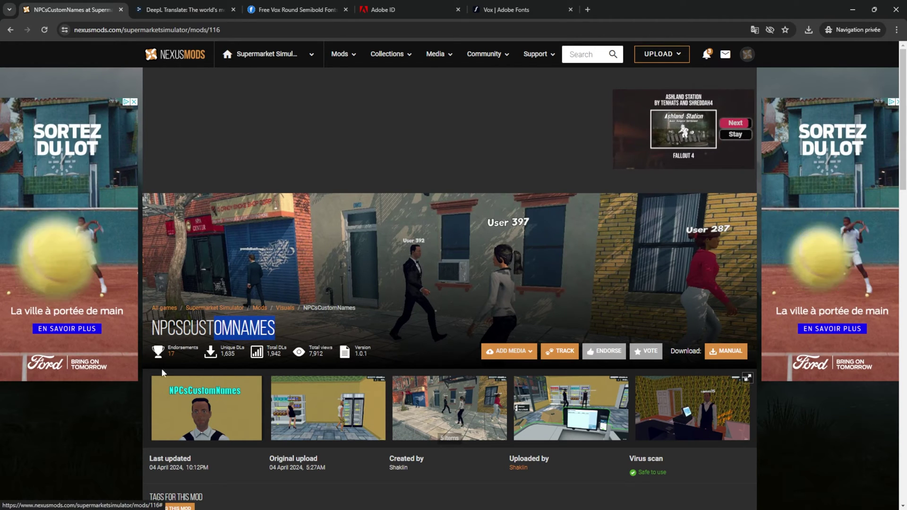
left_click_drag(227, 196, 213, 329)
left_click(213, 329)
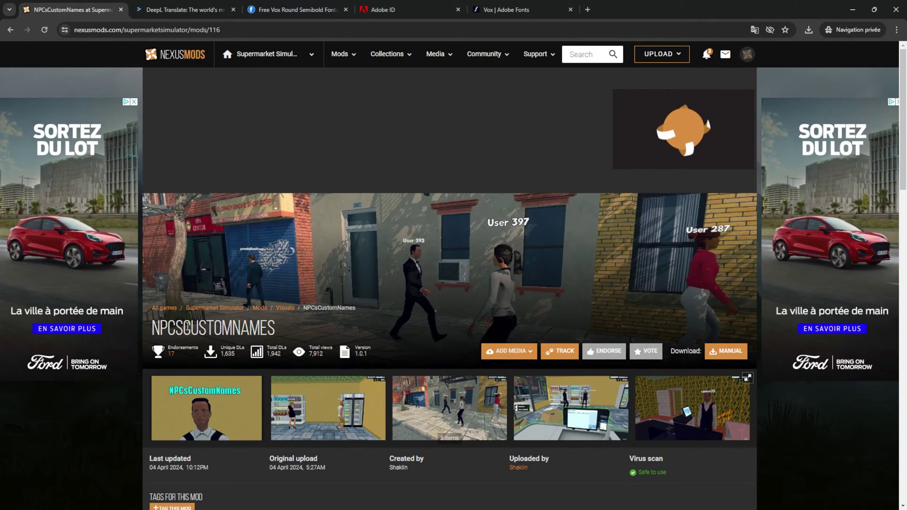
scroll(194, 335, "down", 3)
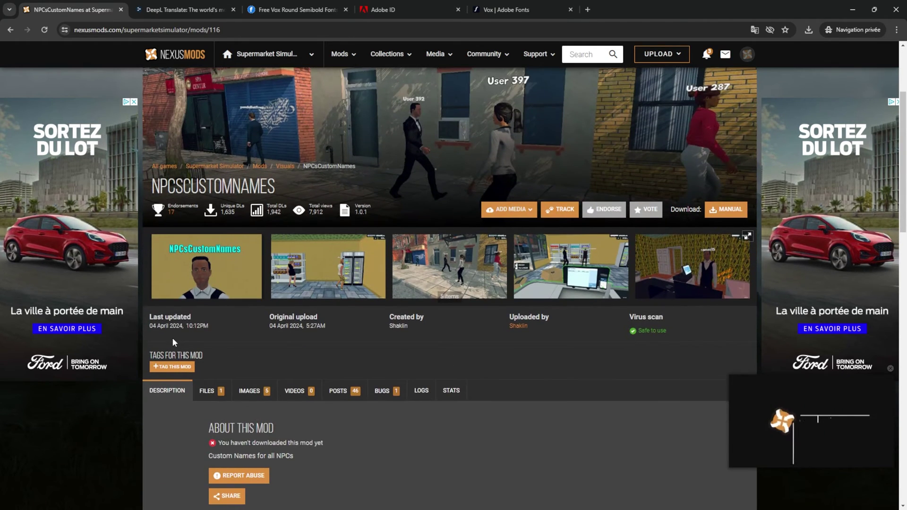
scroll(229, 280, "down", 8)
scroll(229, 280, "down", 1)
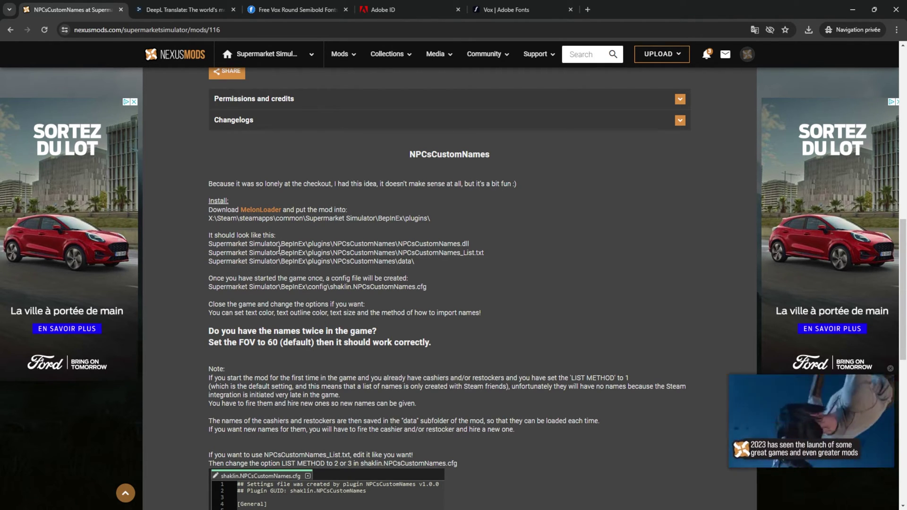
left_click_drag(282, 244, 335, 243)
scroll(344, 239, "down", 2)
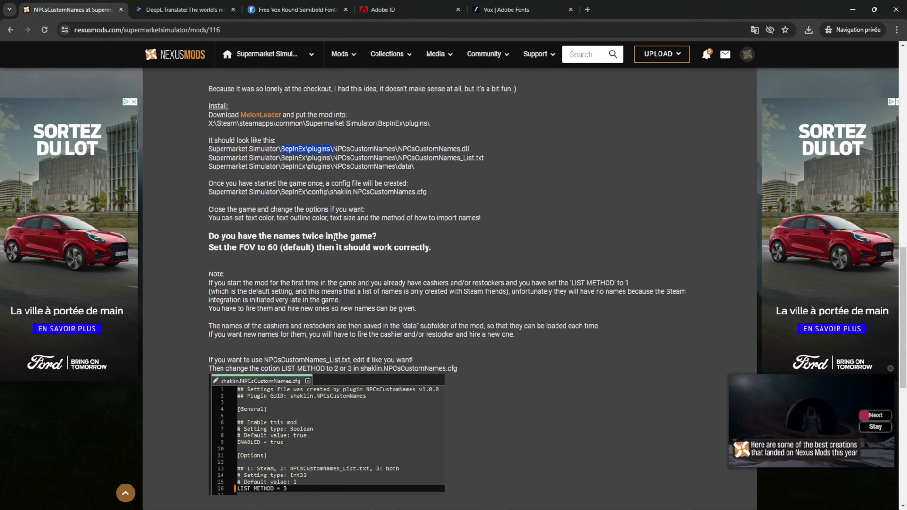
scroll(344, 240, "down", 2)
scroll(473, 229, "up", 5)
scroll(472, 229, "up", 10)
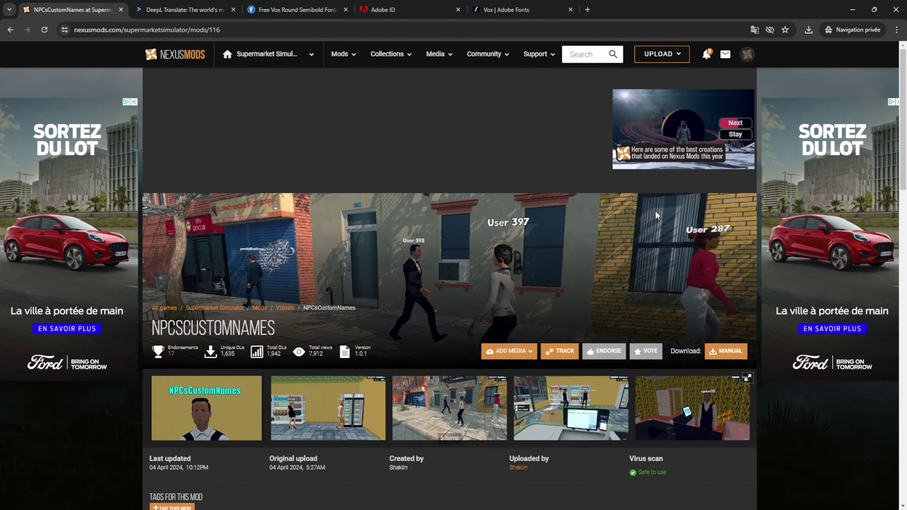
- Slow-download the NPCsCustomNames 1.0.1 manual file and save it into Mods Supermarket Simulator
left_click(726, 352)
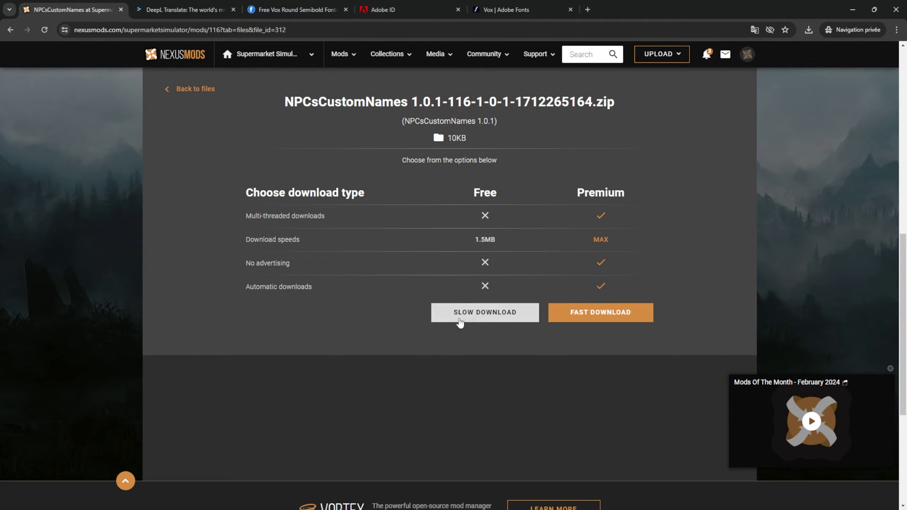
left_click(504, 319)
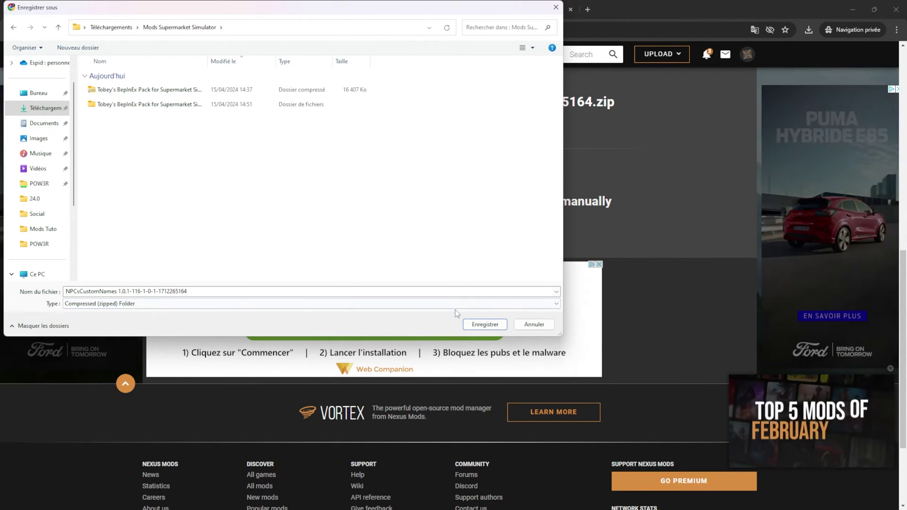
left_click(477, 324)
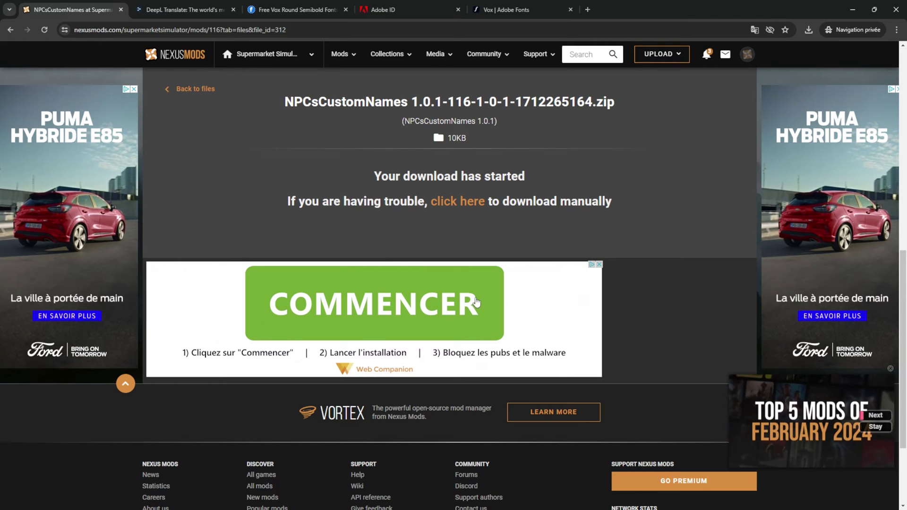
scroll(607, 276, "up", 1)
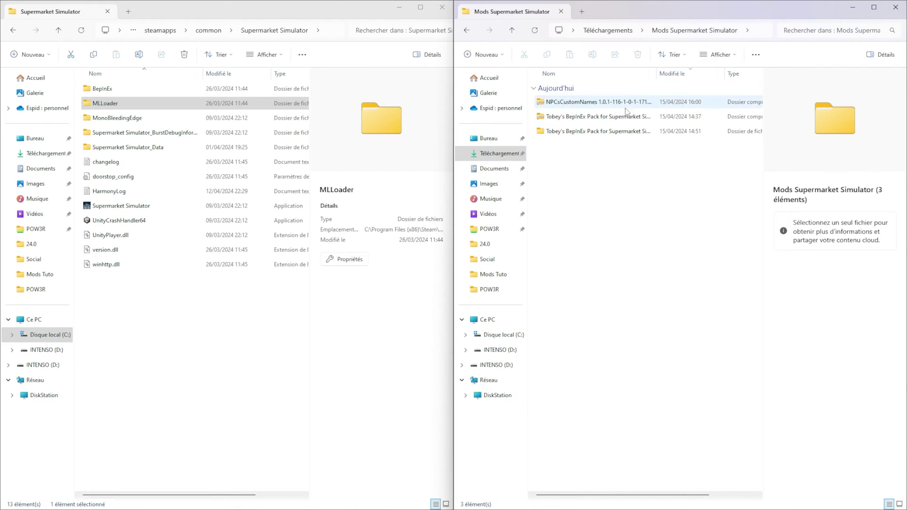
- Extract the NPCsCustomNames zip and open its inner NPCsCustomNames folder containing NPCsCustomNames.dll
right_click(587, 105)
left_click(630, 209)
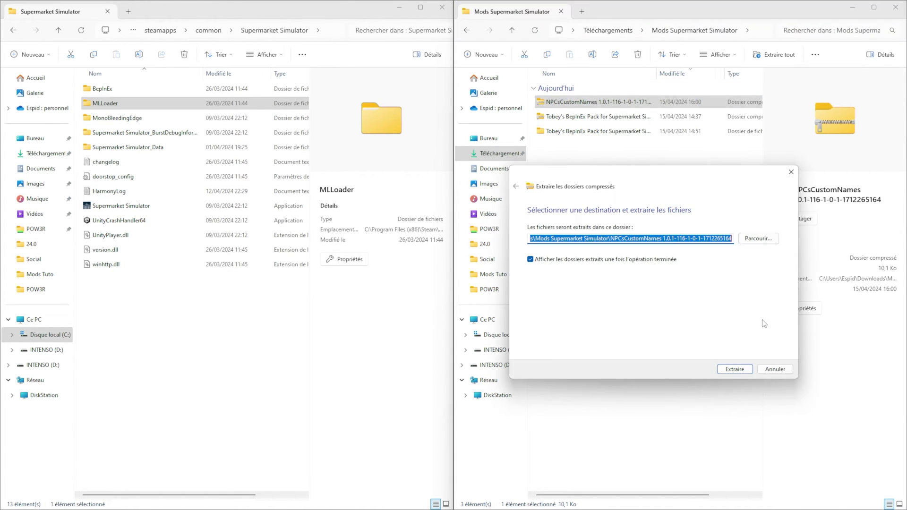
left_click(735, 366)
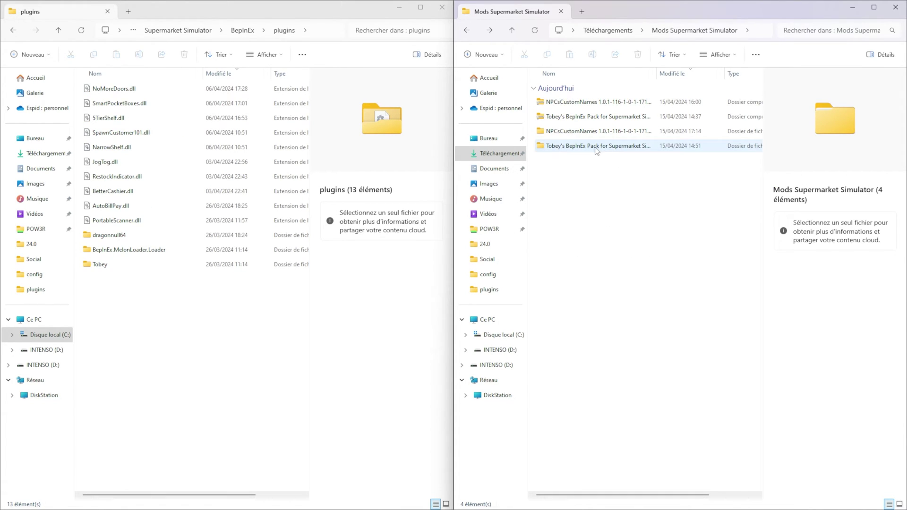
double_click(597, 134)
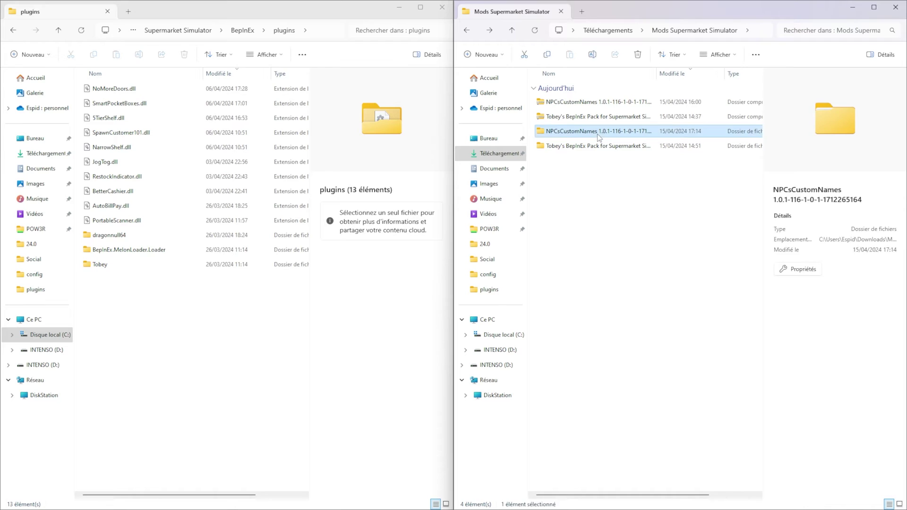
double_click(555, 103)
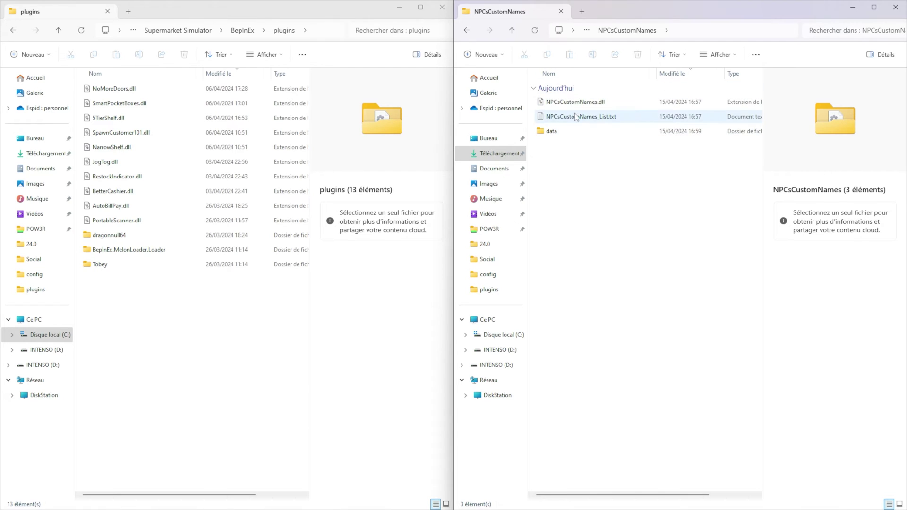
left_click(604, 104)
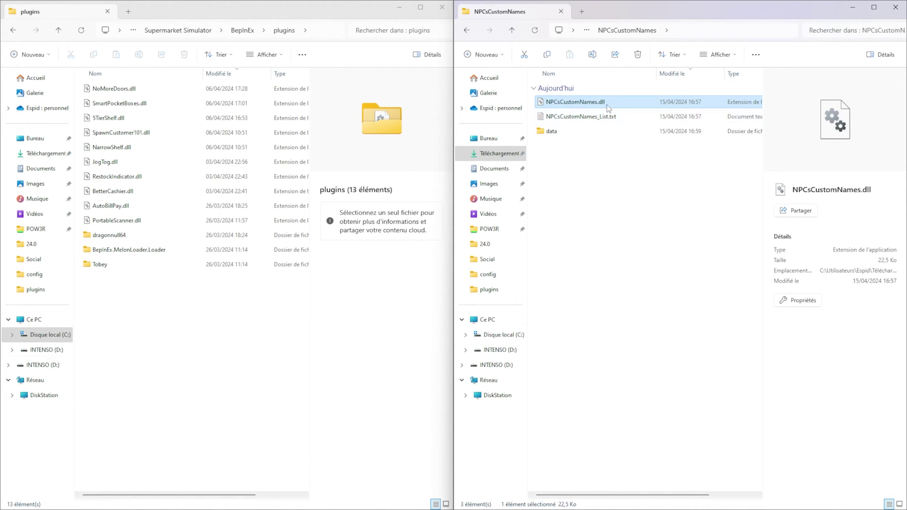
- Navigate the left window to the game's BepInEx\plugins folder
left_click(226, 30)
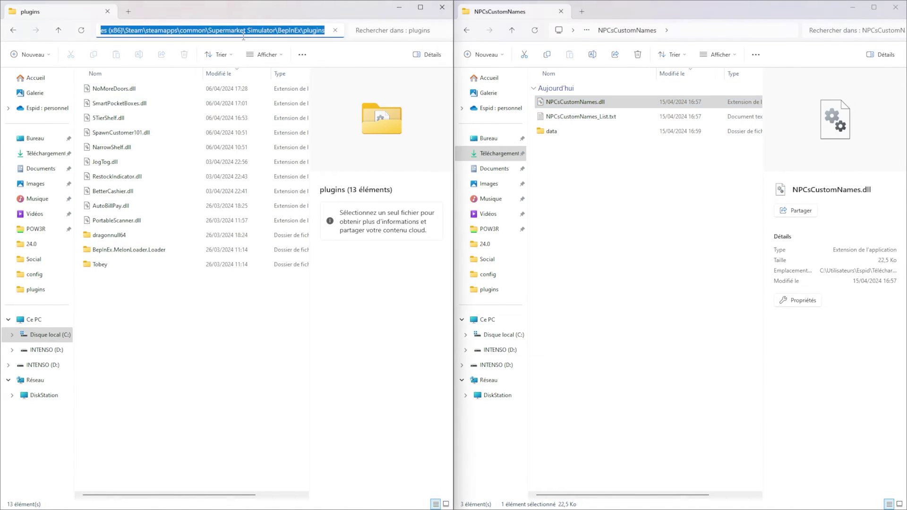
key("Escape")
left_click(173, 30)
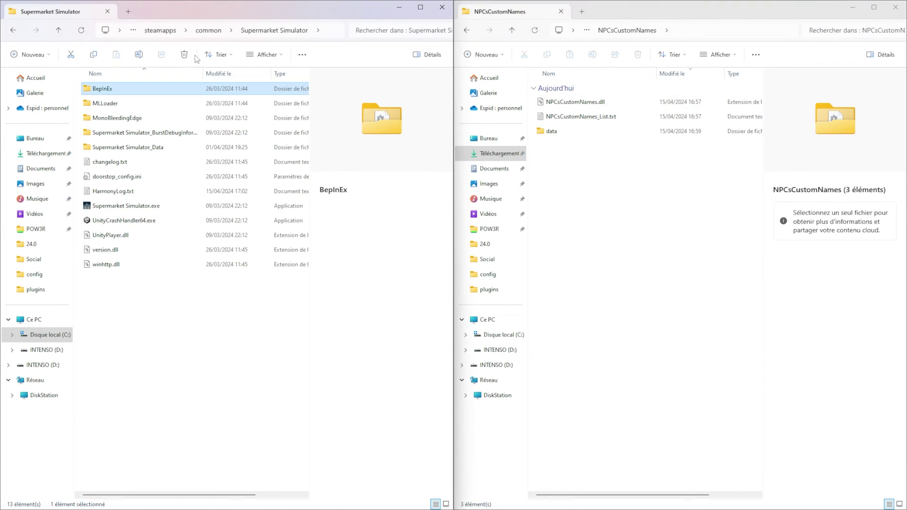
double_click(114, 89)
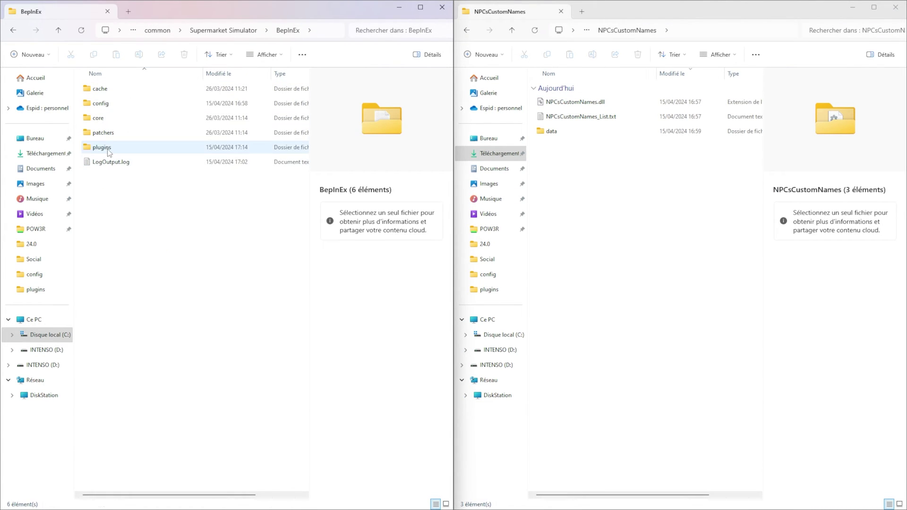
double_click(141, 146)
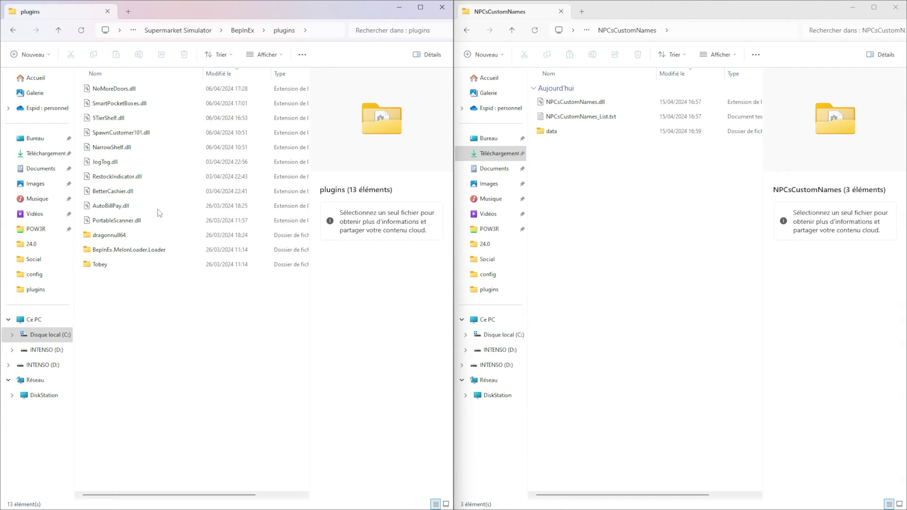
- Move the NPCsCustomNames folder from the extraction folder into BepInEx\plugins (Déplacer ici)
left_click(610, 151)
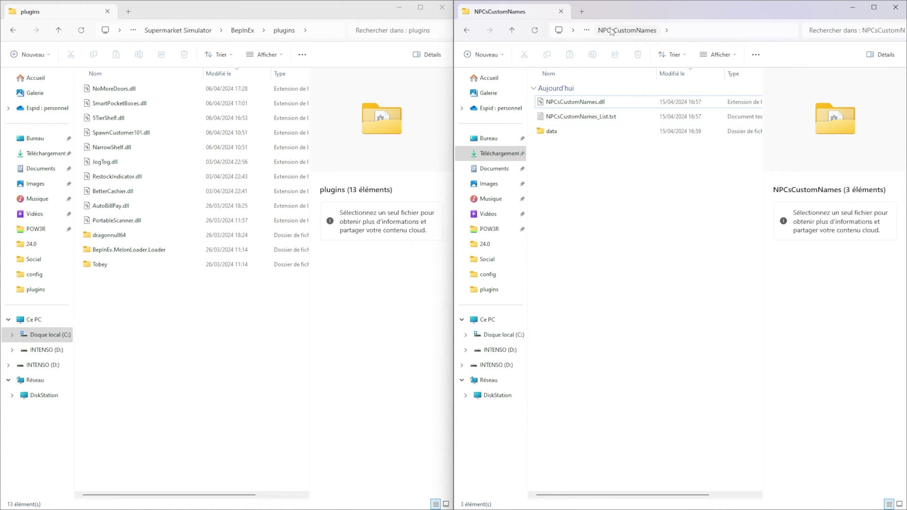
left_click(467, 31)
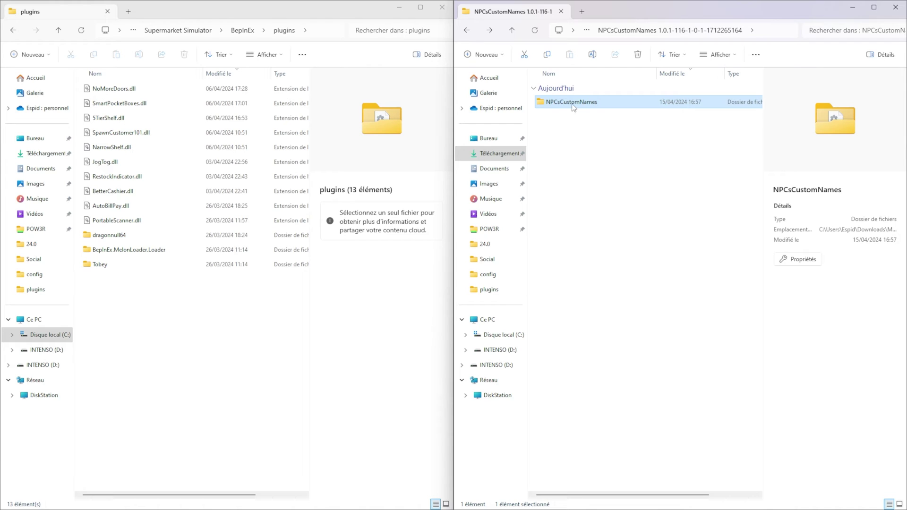
mouse_move(581, 104)
left_click_drag(580, 103, 161, 323)
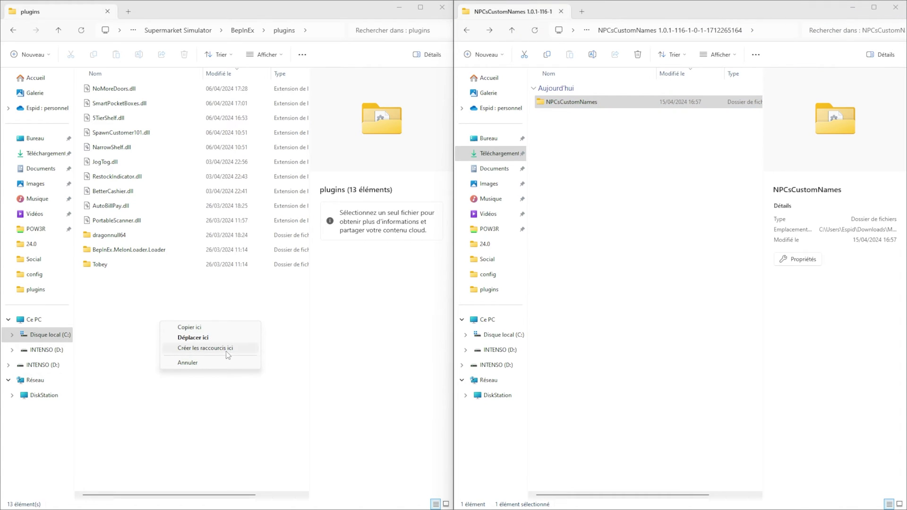
left_click(213, 338)
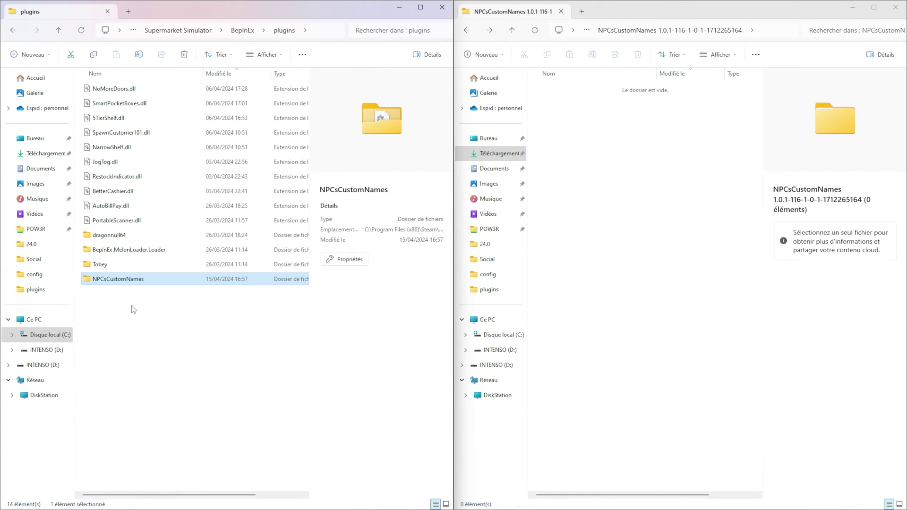
- Check that the moved NPCsCustomNames folder in plugins holds its three mod files
double_click(150, 278)
left_click(134, 107)
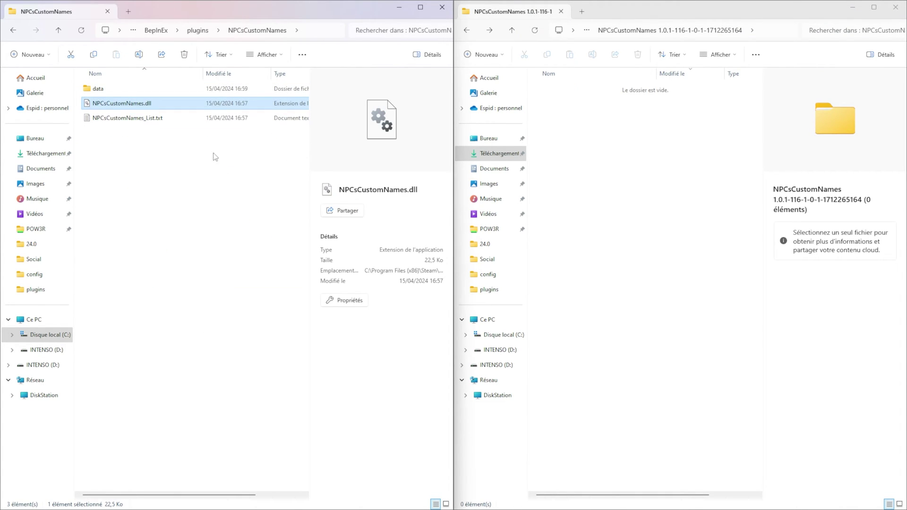
key("ctrl+a")
left_click(158, 135)
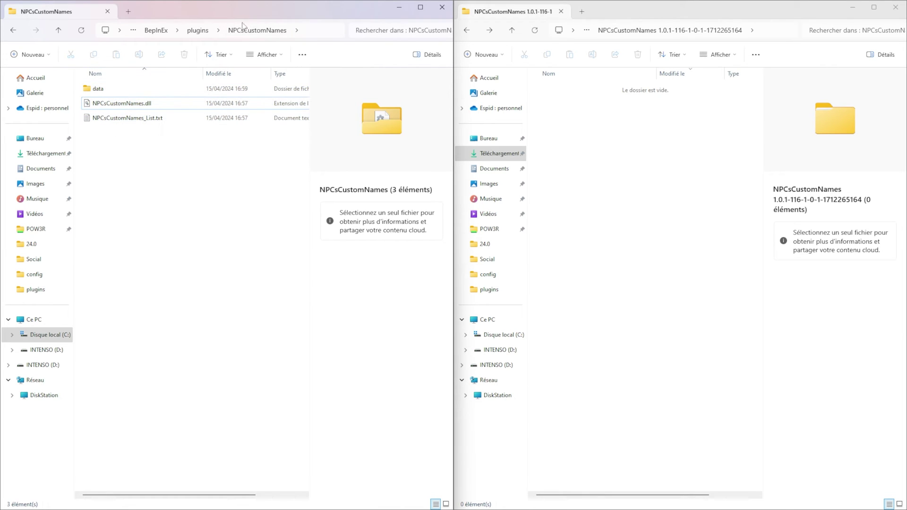
left_click(197, 30)
left_click(688, 189)
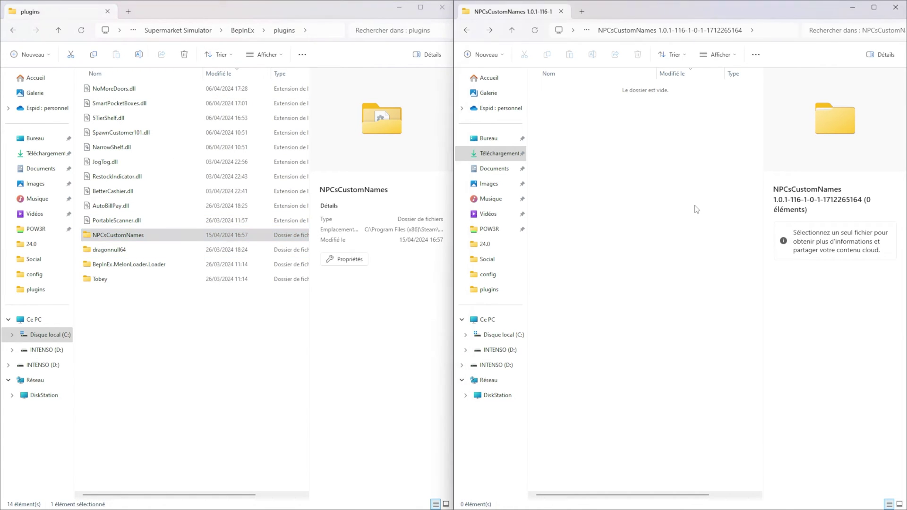
left_click(289, 310)
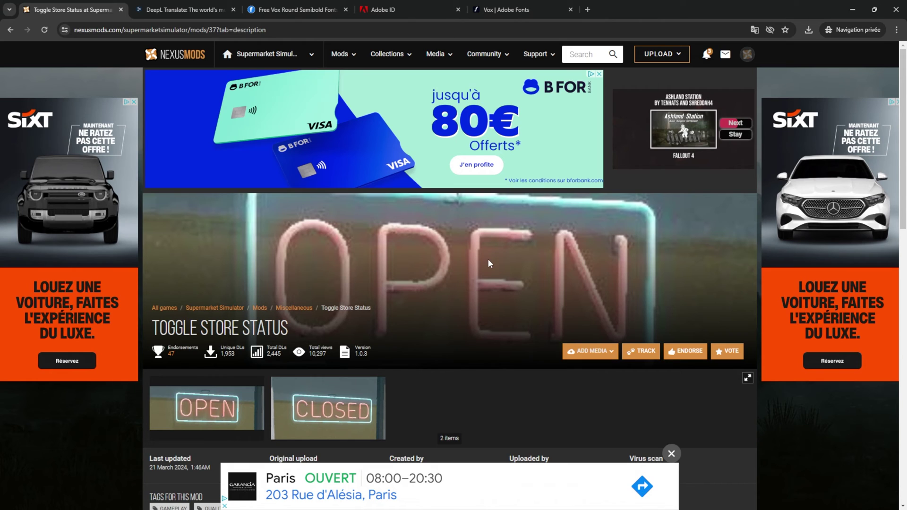
- Slow-download the latest ToggleStoreStatus file despite the requirements notice and save it into Mods Supermarket Simulator
scroll(349, 284, "down", 5)
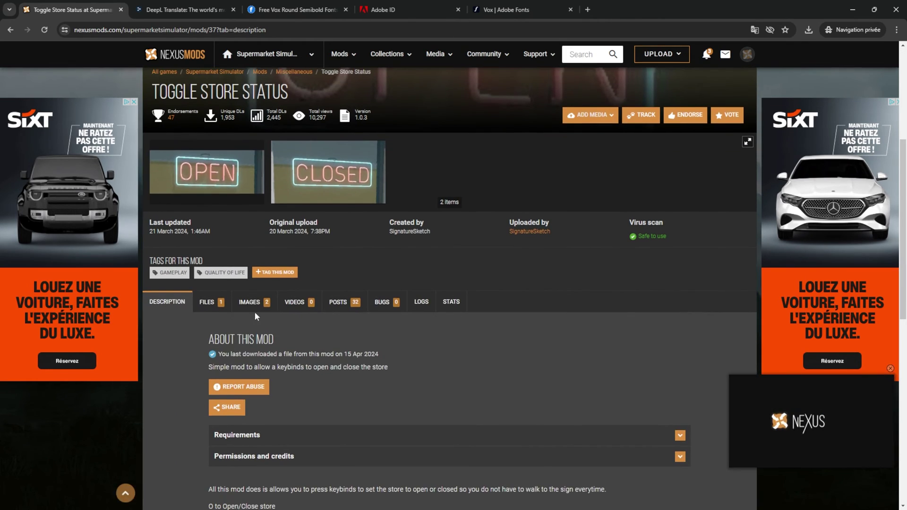
left_click(208, 302)
scroll(213, 297, "down", 3)
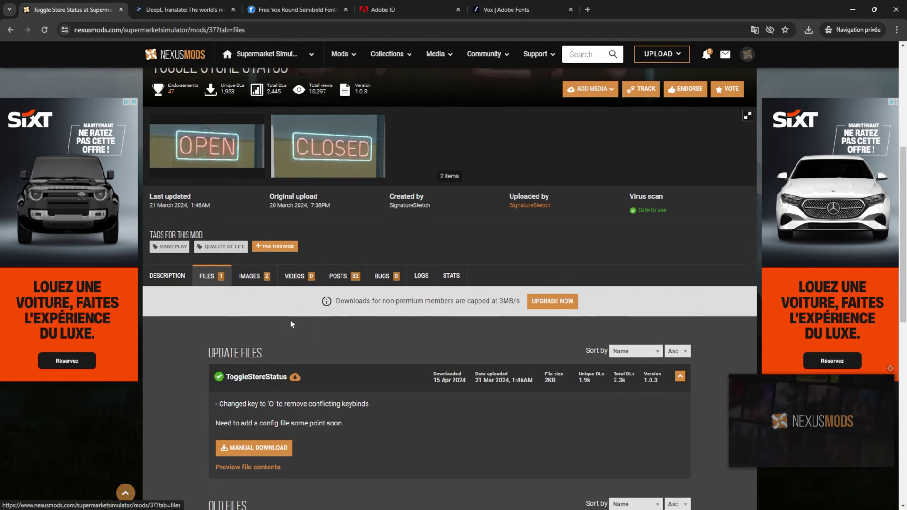
left_click(283, 330)
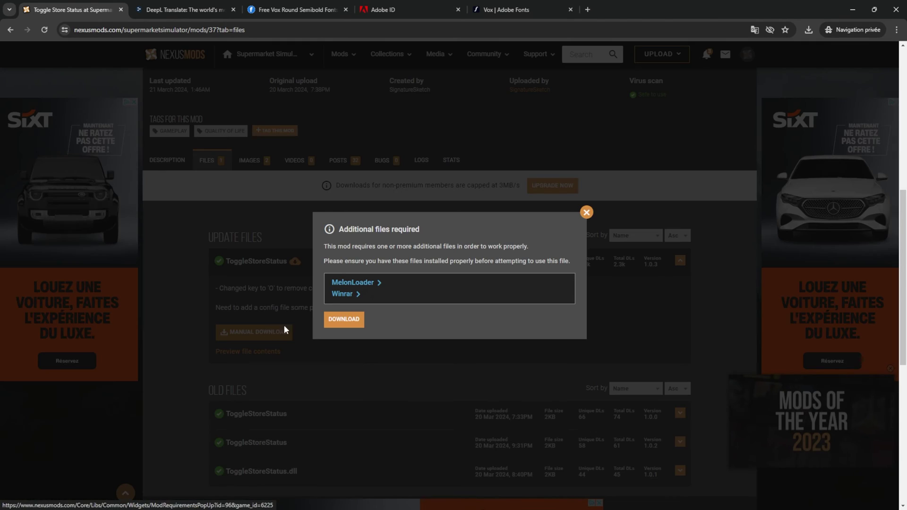
left_click(352, 320)
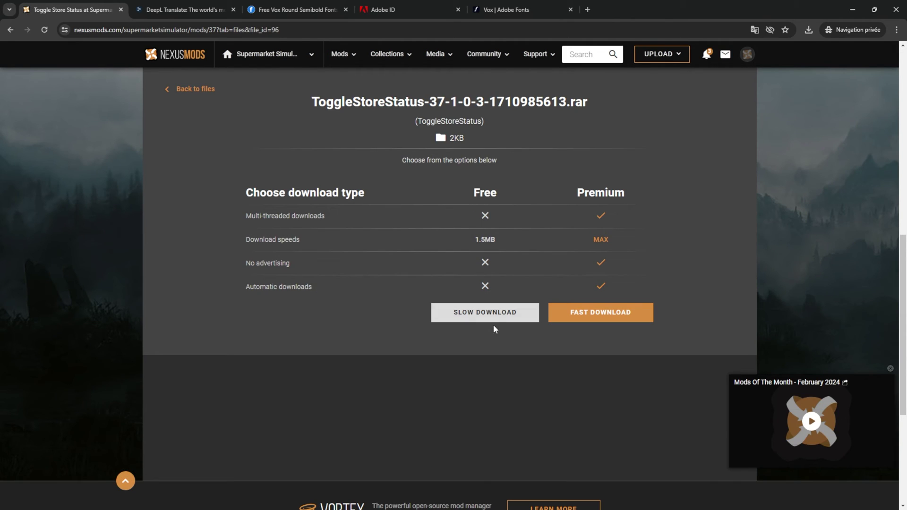
left_click(495, 312)
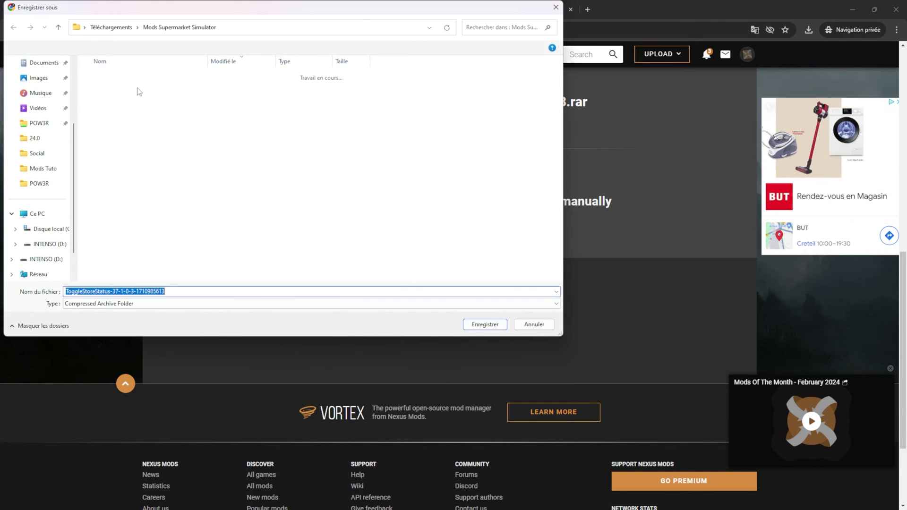
left_click(485, 324)
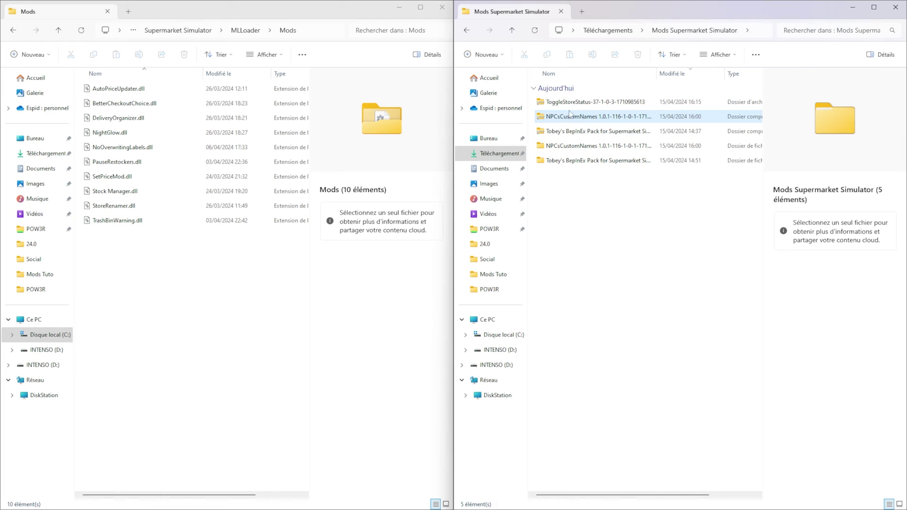
- Extract the ToggleStoreStatus archive and open the inner ToggleStoreStatus folder holding the DLL
left_click(588, 104)
right_click(588, 104)
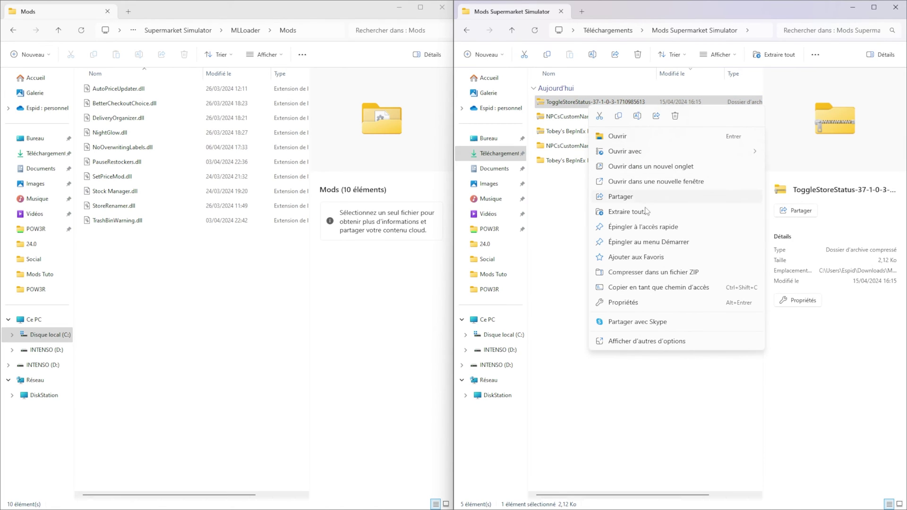
left_click(644, 208)
left_click(737, 378)
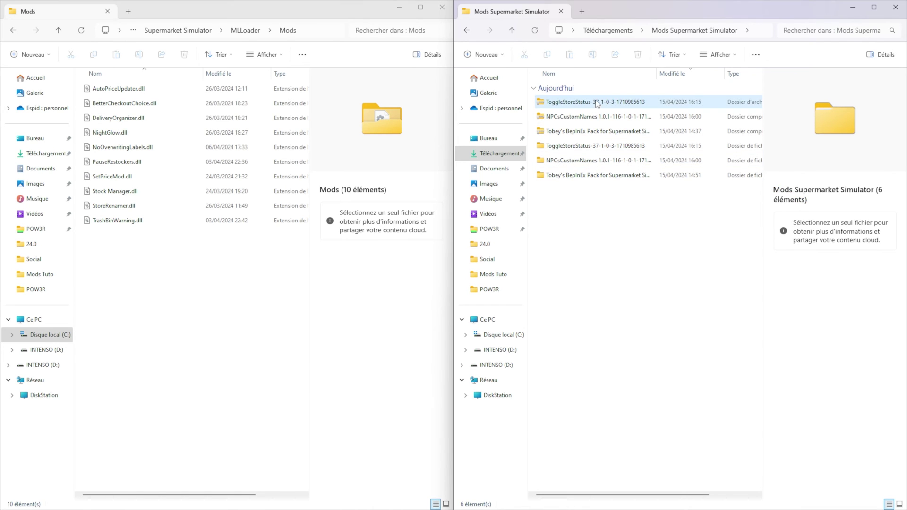
double_click(582, 147)
double_click(575, 102)
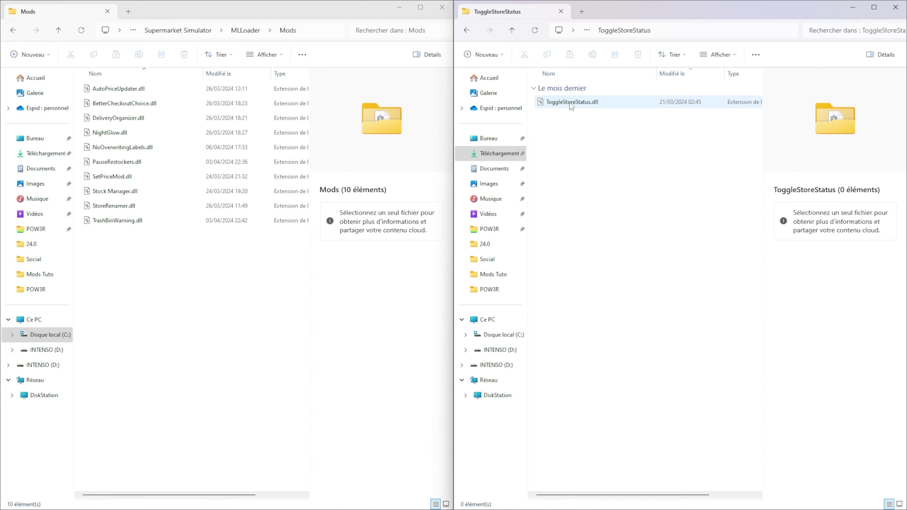
- Move ToggleStoreStatus.dll into the game's MLLoader\Mods folder
left_click(201, 30)
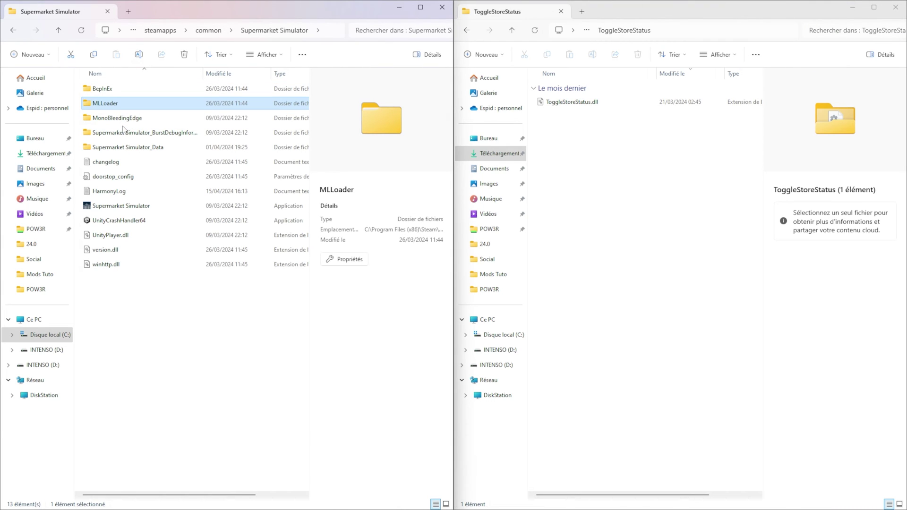
left_click(588, 159)
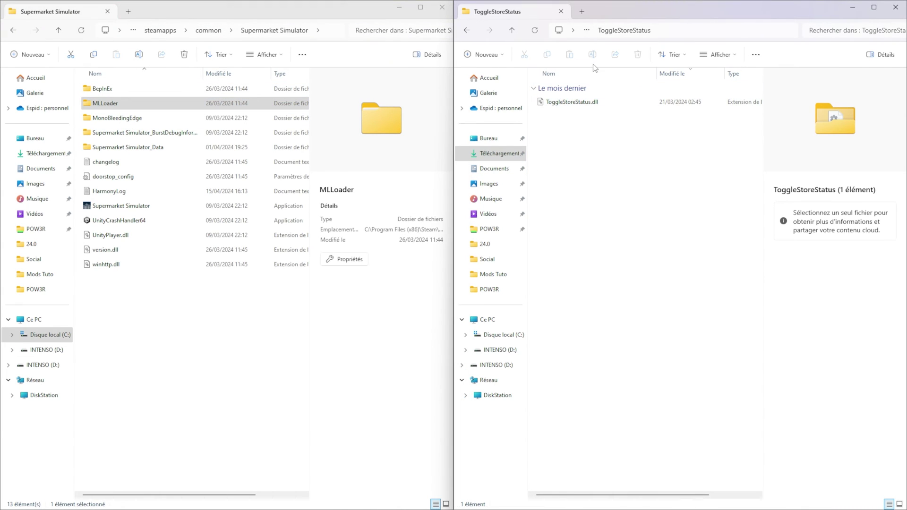
key("ctrl+a")
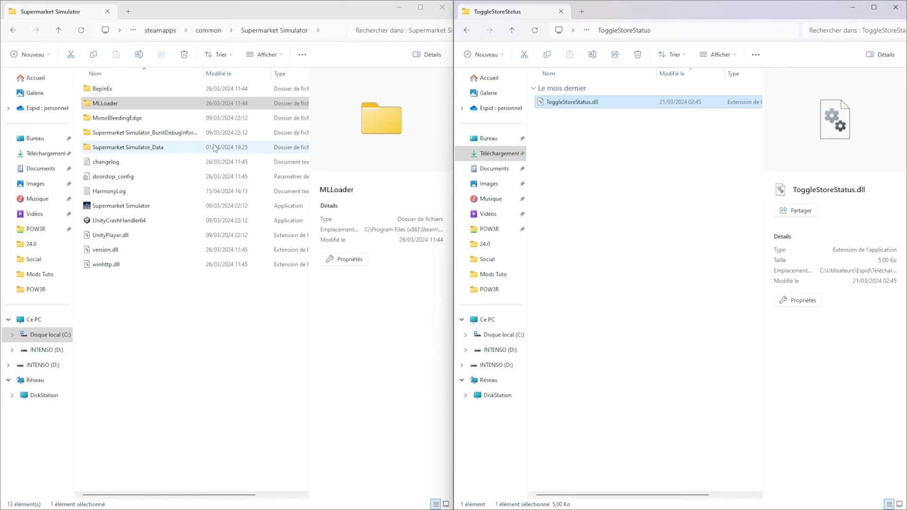
left_click(112, 106)
double_click(112, 107)
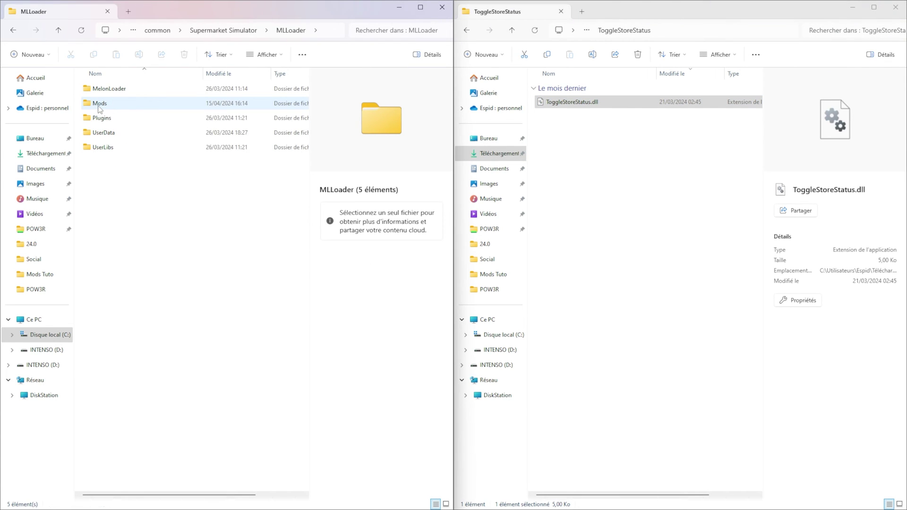
double_click(100, 104)
left_click_drag(570, 102, 154, 293)
left_click(205, 309)
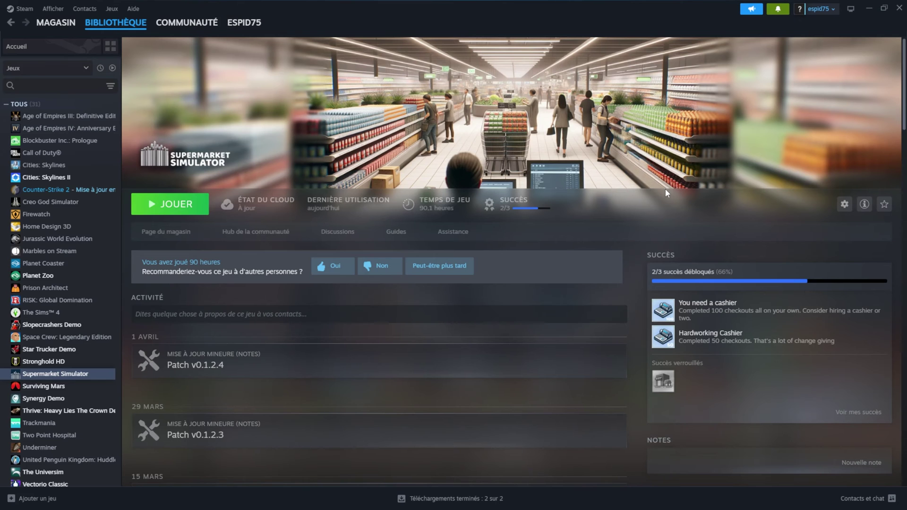
- Launch Supermarket Simulator from its Steam library page with JOUER
left_click(181, 206)
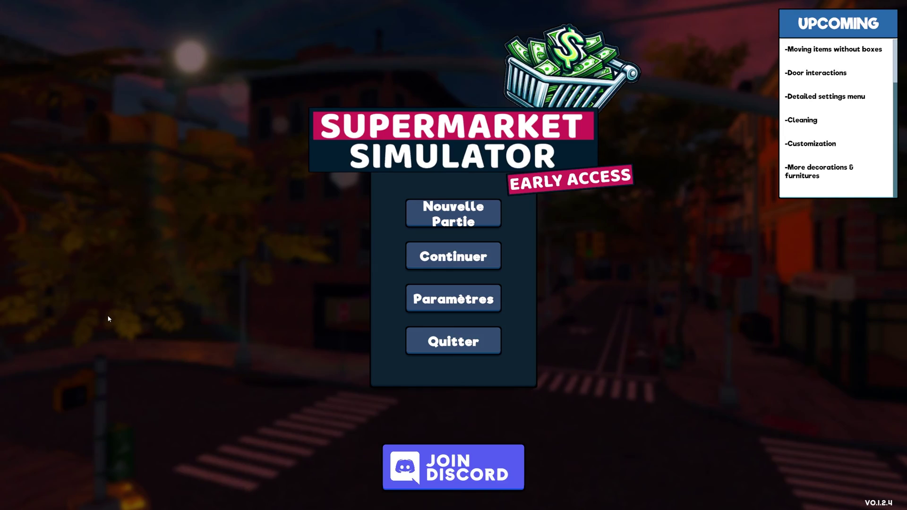
- Continue the saved Pow3r Market game and walk into the store up to the checkouts
left_click(454, 256)
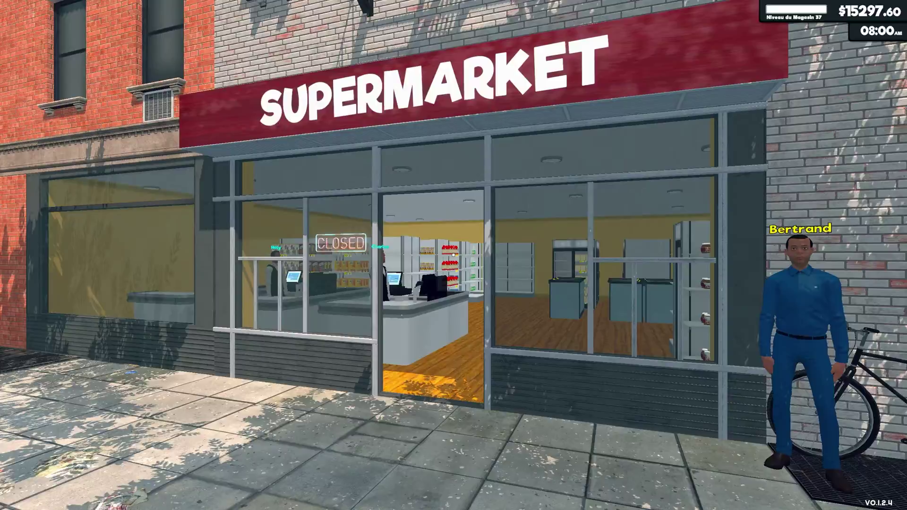
key("w")
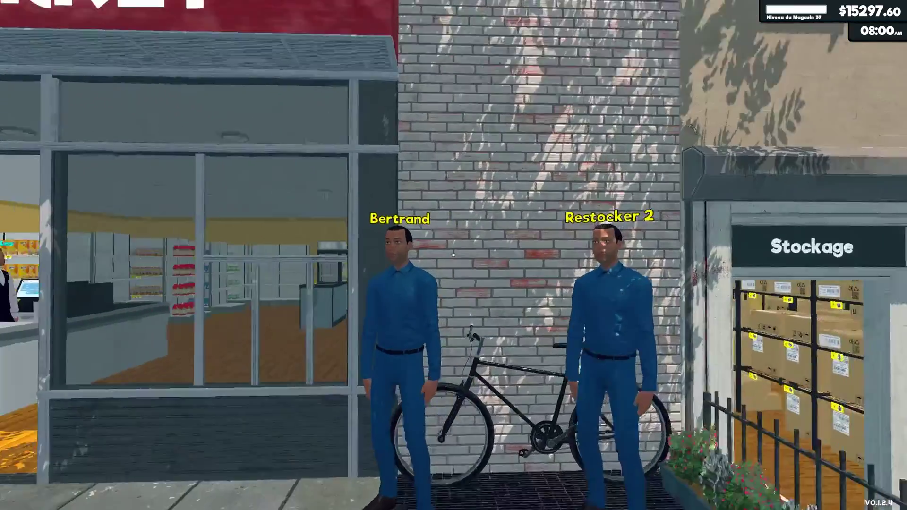
key("w")
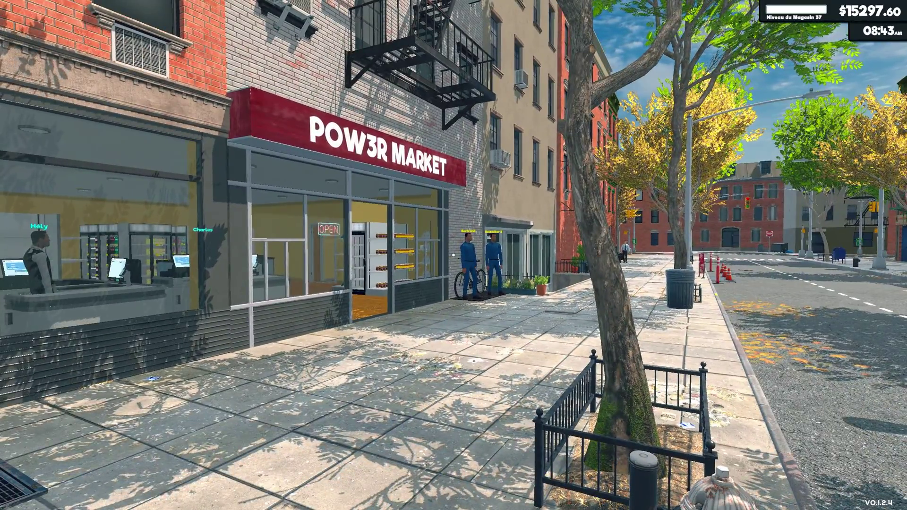
- Walk inside to Hély's checkout, then back to the middle of the store
key("w")
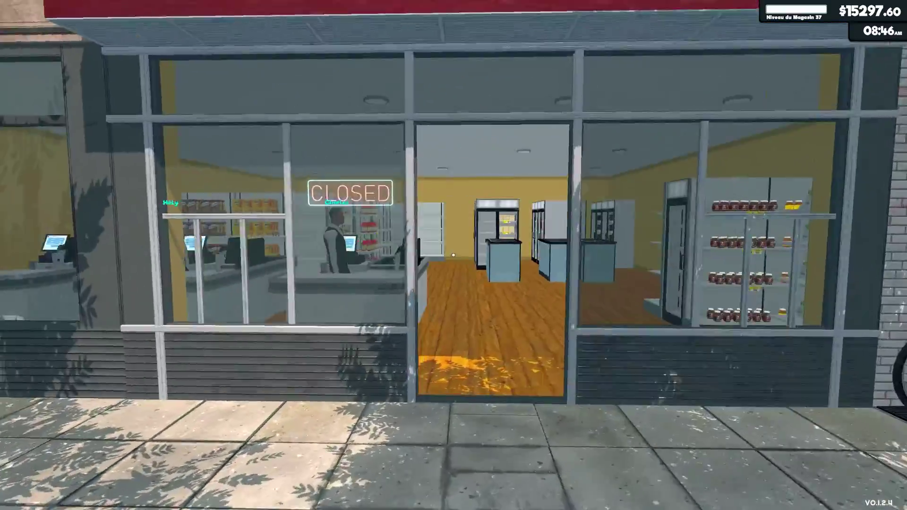
key("w")
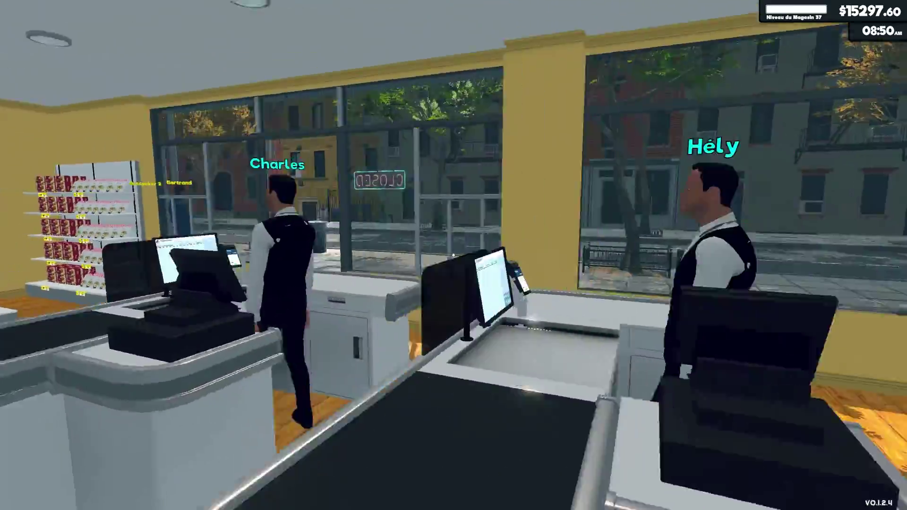
key("a")
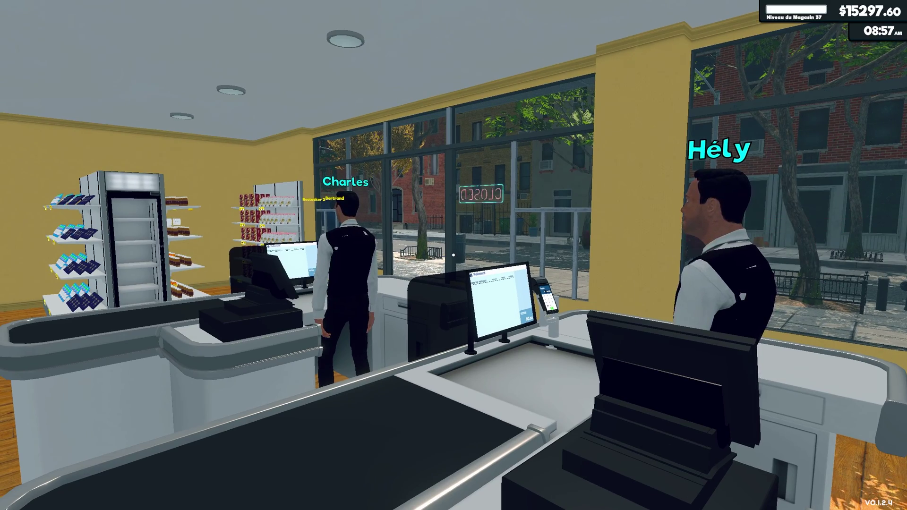
key("s")
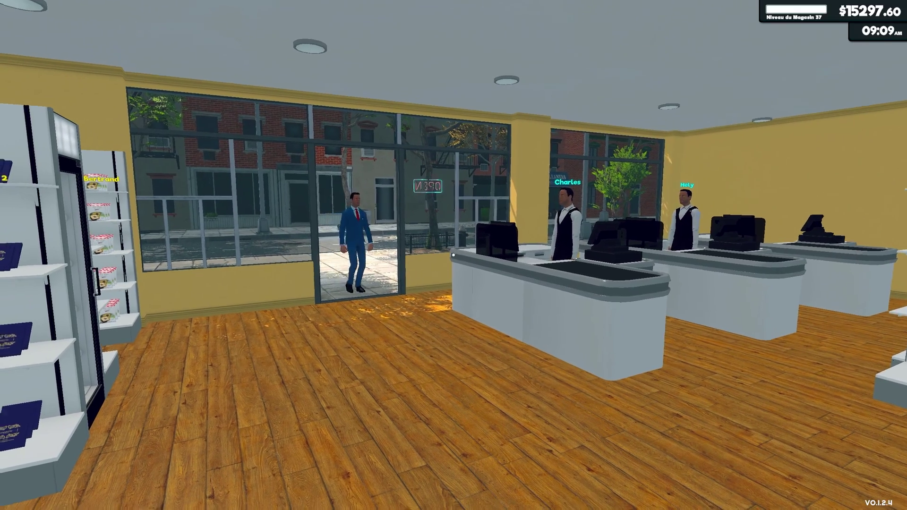
- Step outside to face the storefront, then walk back in past the freezers to view the checkouts
key("w")
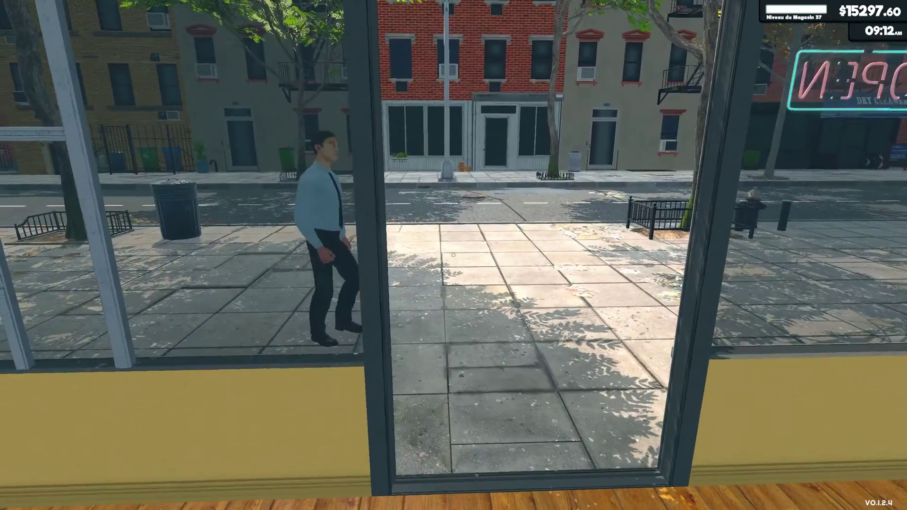
key("w")
key("s")
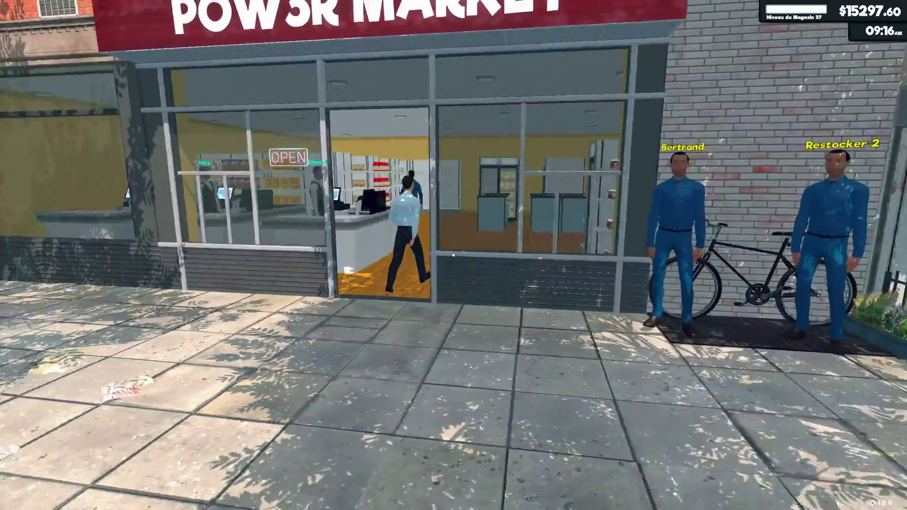
key("w")
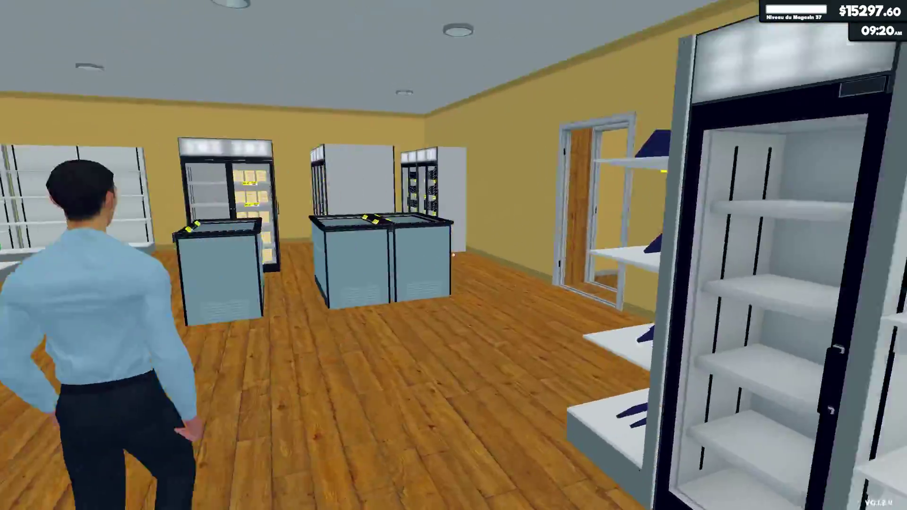
key("w")
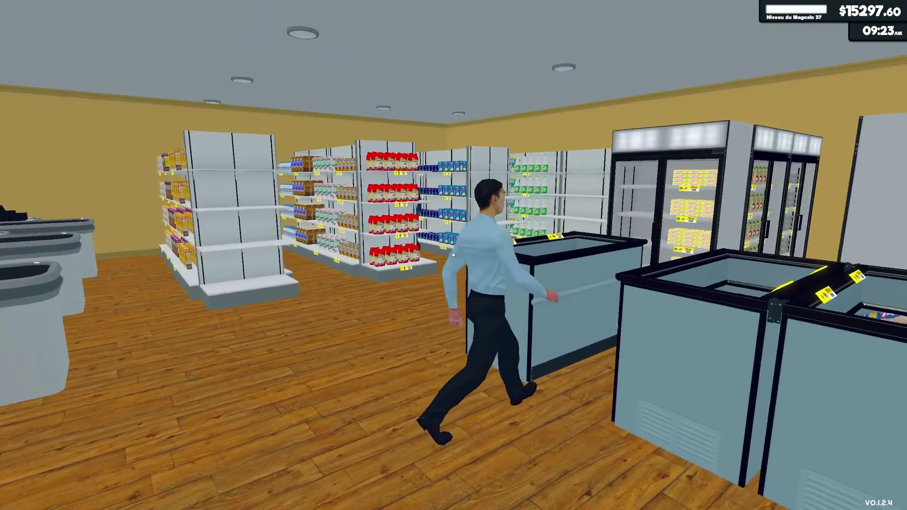
key("w")
key("s")
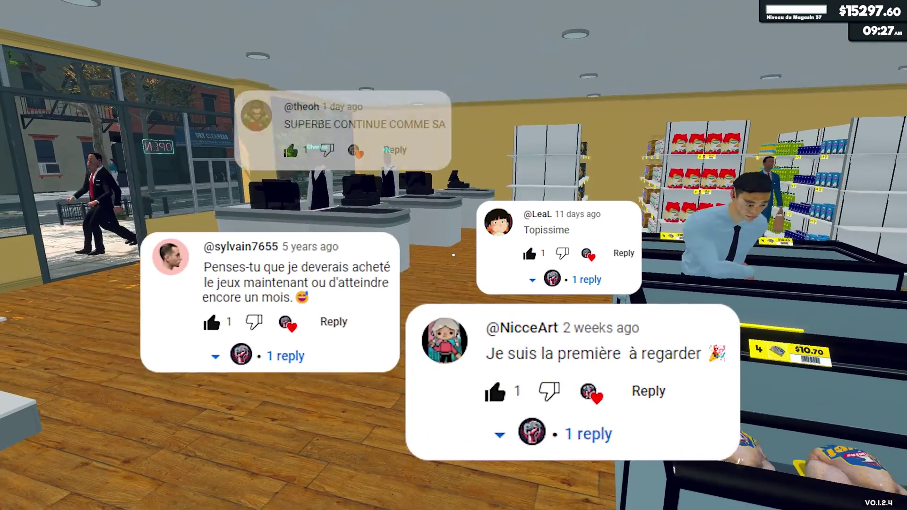